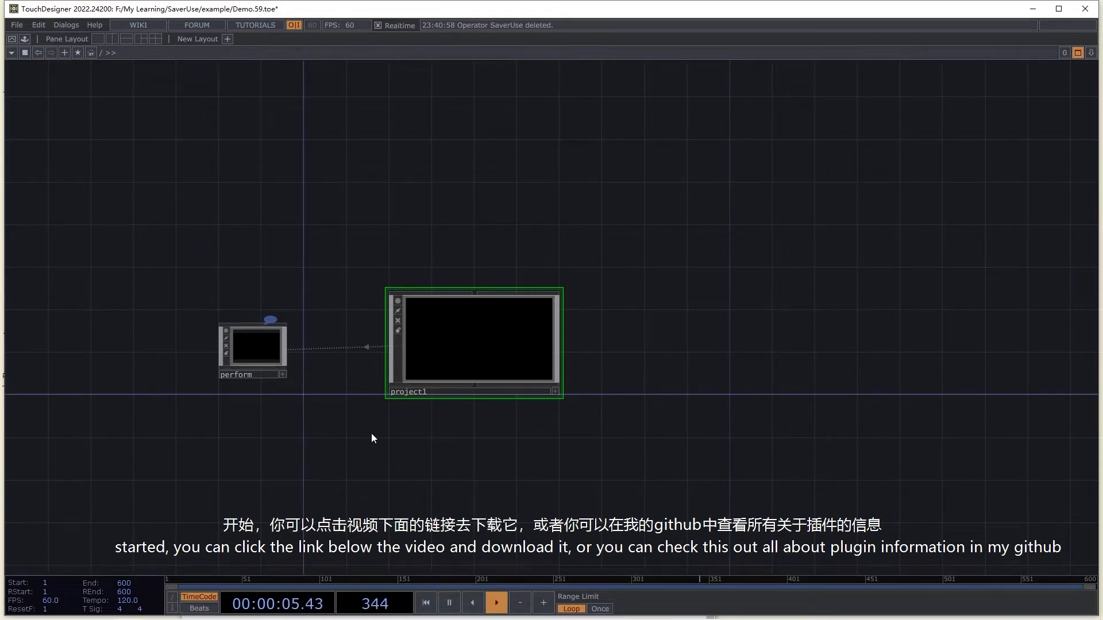
Step: Switch to Chrome and review the SaverUse README on GitHub, from its functionality section up to its version and requirements
{"action": "mouse_move", "coordinate": [77, 616]}
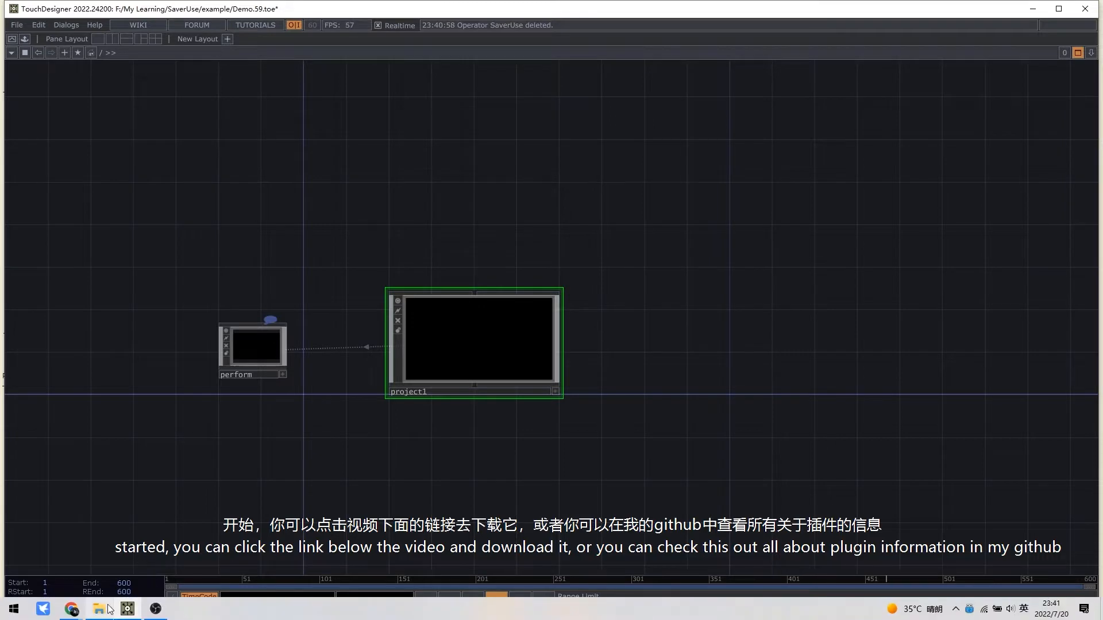
{"action": "left_click", "coordinate": [101, 572]}
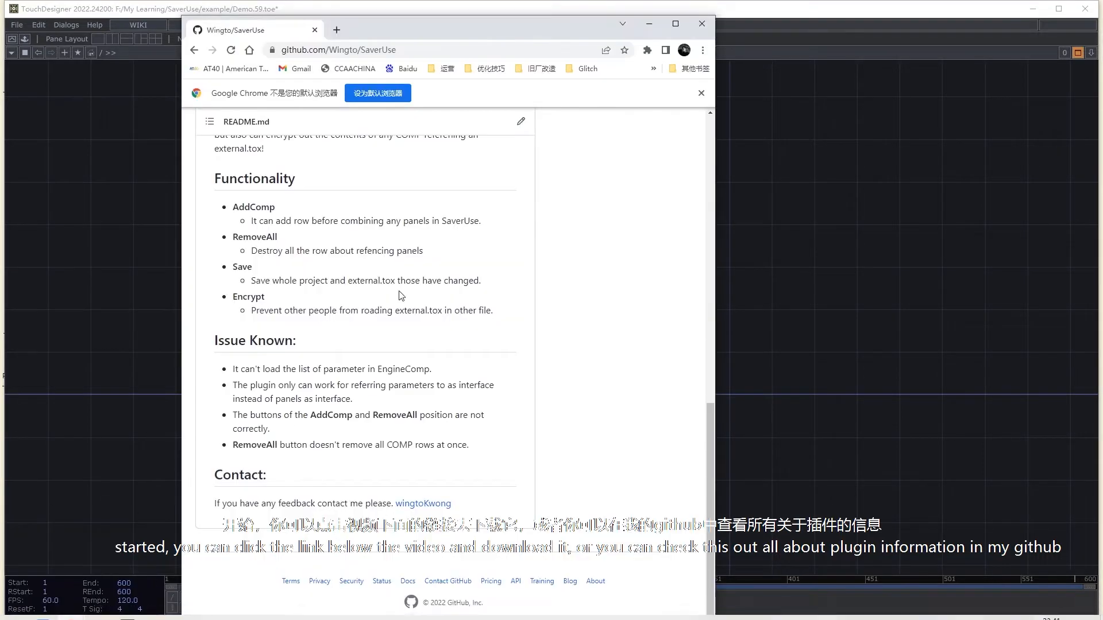
{"action": "scroll", "coordinate": [401, 293], "scroll_direction": "up", "scroll_amount": 10}
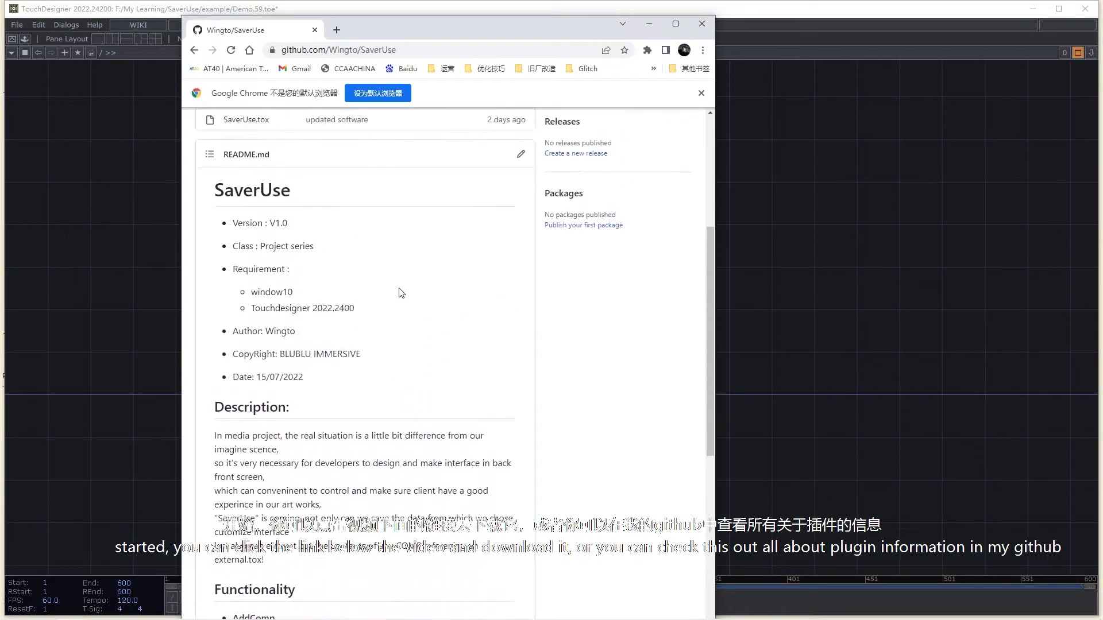
{"action": "scroll", "coordinate": [401, 293], "scroll_direction": "up", "scroll_amount": 3}
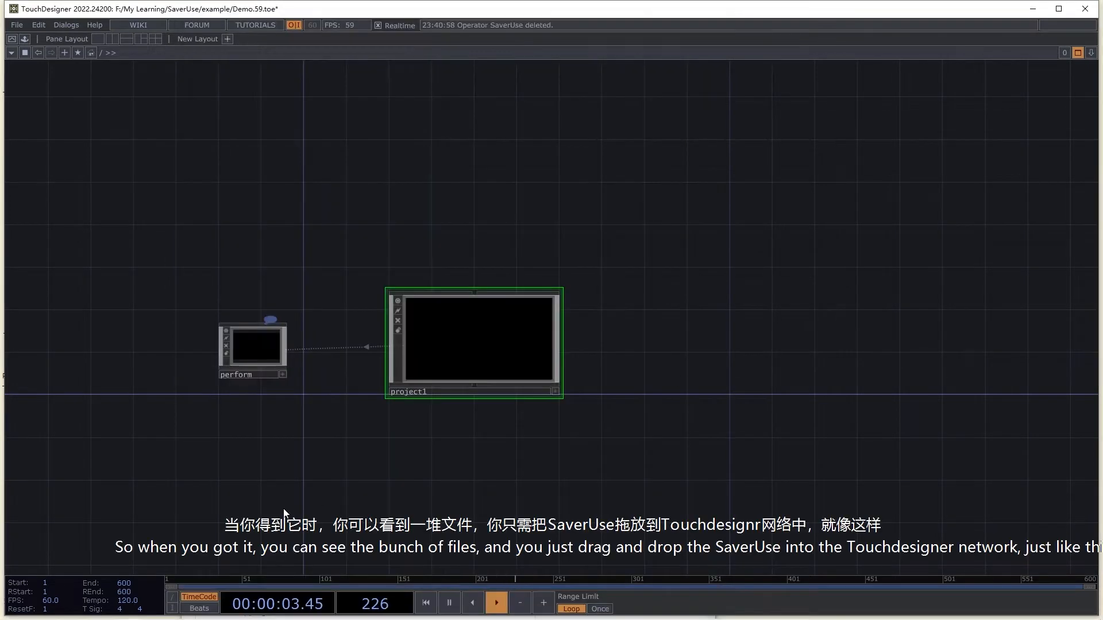
Step: Switch to File Explorer, go up from the ext folder to the SaverUse folder and select SaverUse.tox
{"action": "left_click", "coordinate": [102, 611]}
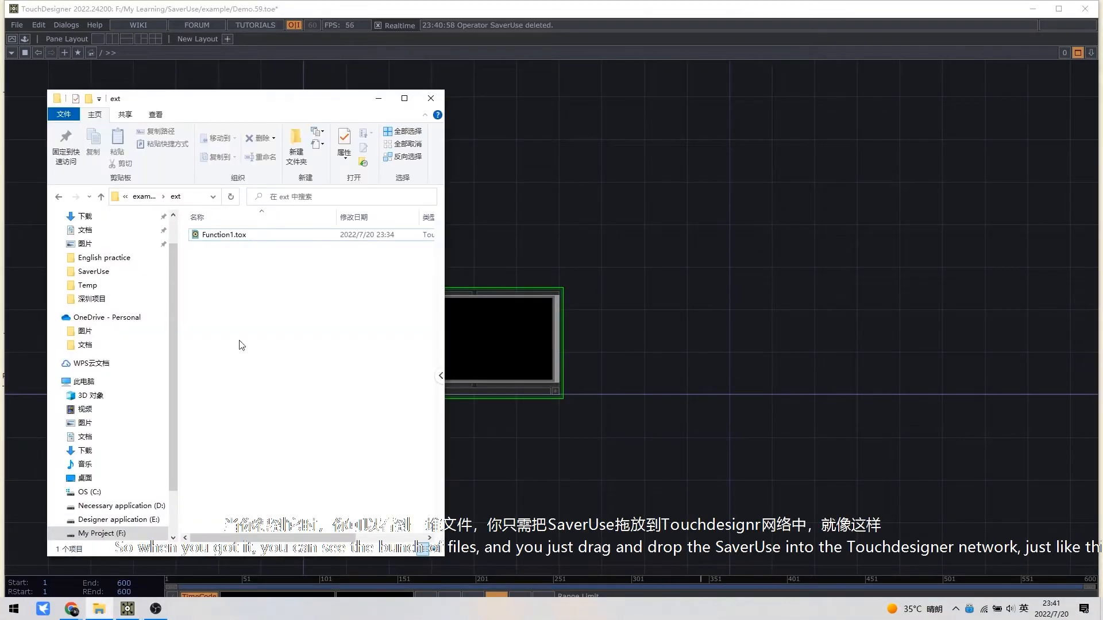
{"action": "left_click", "coordinate": [144, 197]}
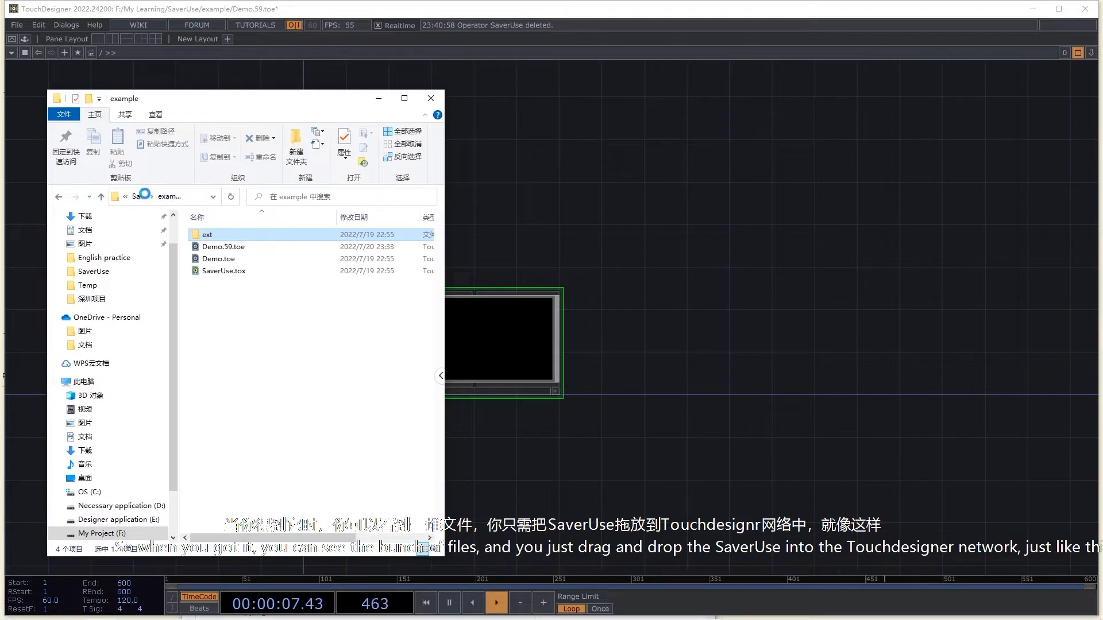
{"action": "left_click", "coordinate": [139, 196]}
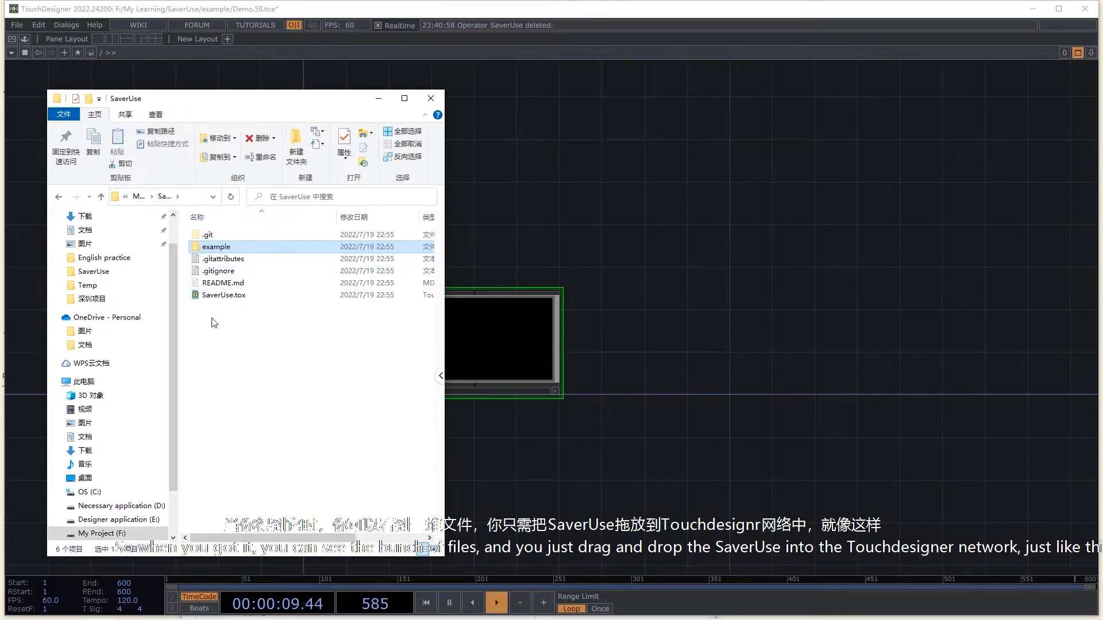
{"action": "left_click", "coordinate": [216, 293]}
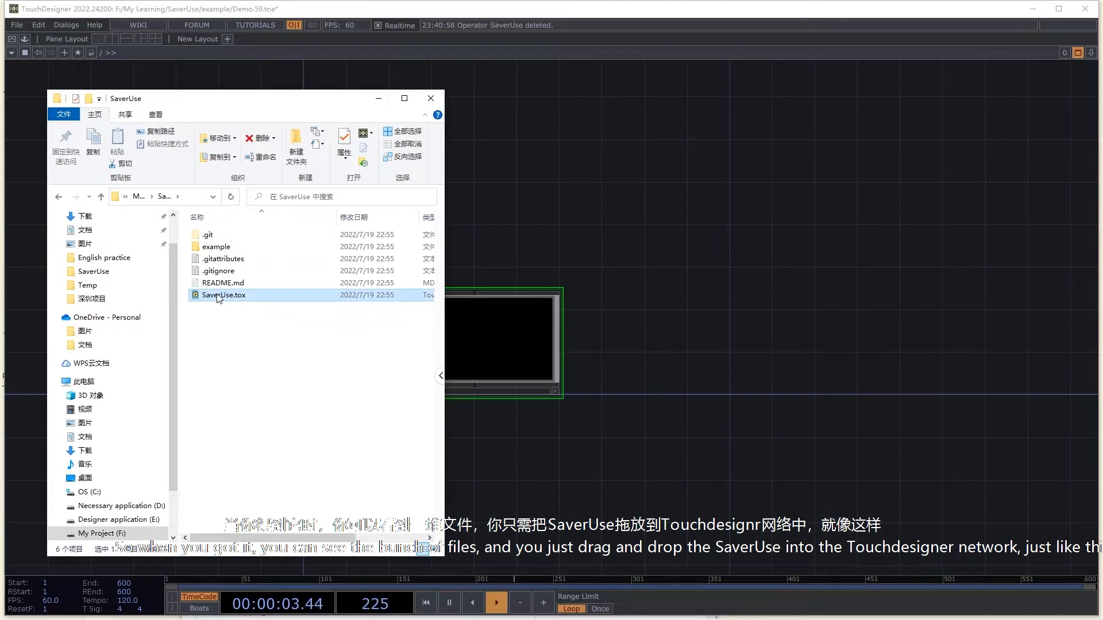
Step: Load SaverUse.tox into the project1 network beside Back_end_program, reposition the new component and turn off its viewer
{"action": "left_click_drag", "start_coordinate": [219, 296], "coordinate": [497, 343]}
{"action": "left_click_drag", "start_coordinate": [310, 328], "coordinate": [214, 444]}
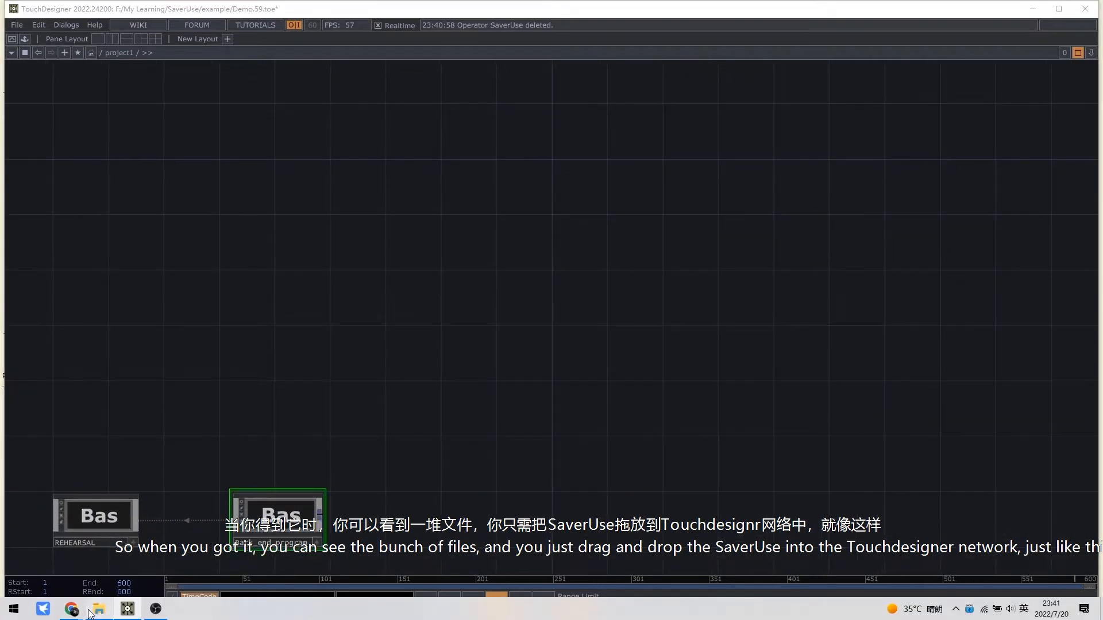
{"action": "left_click", "coordinate": [99, 609]}
{"action": "left_click_drag", "start_coordinate": [253, 294], "coordinate": [523, 445]}
{"action": "left_click_drag", "start_coordinate": [406, 446], "coordinate": [546, 298]}
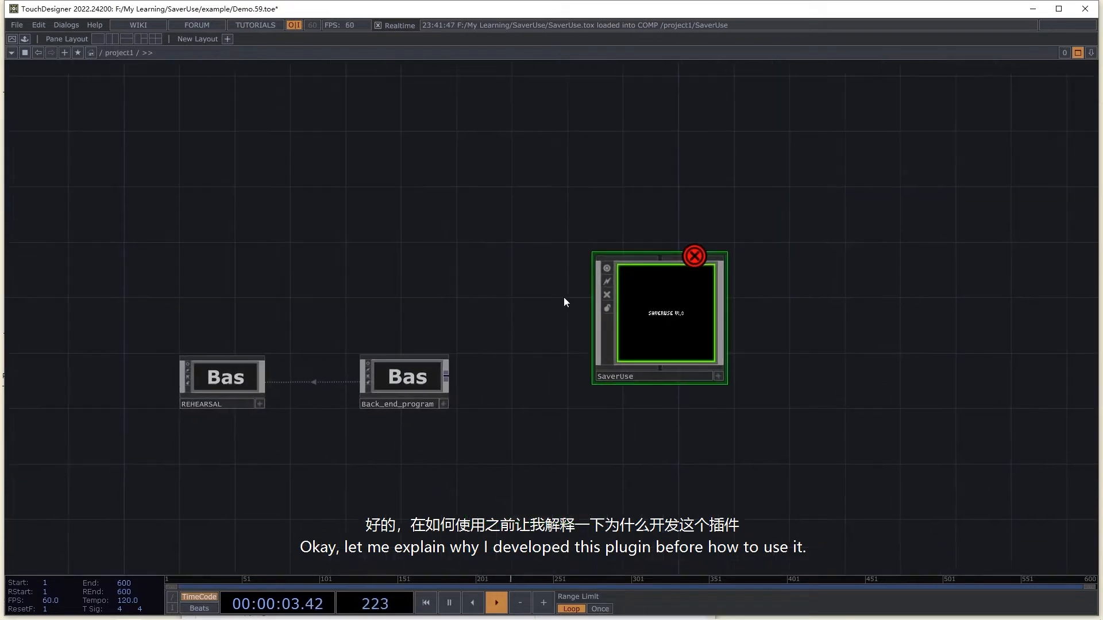
{"action": "left_click_drag", "start_coordinate": [640, 327], "coordinate": [603, 356]}
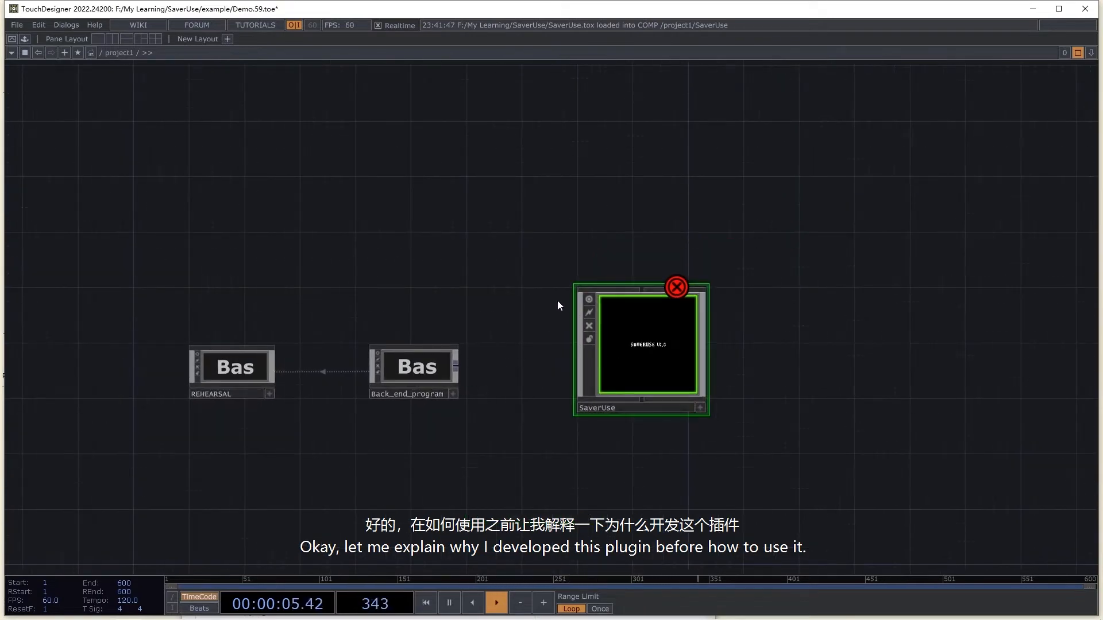
{"action": "left_click", "coordinate": [588, 298]}
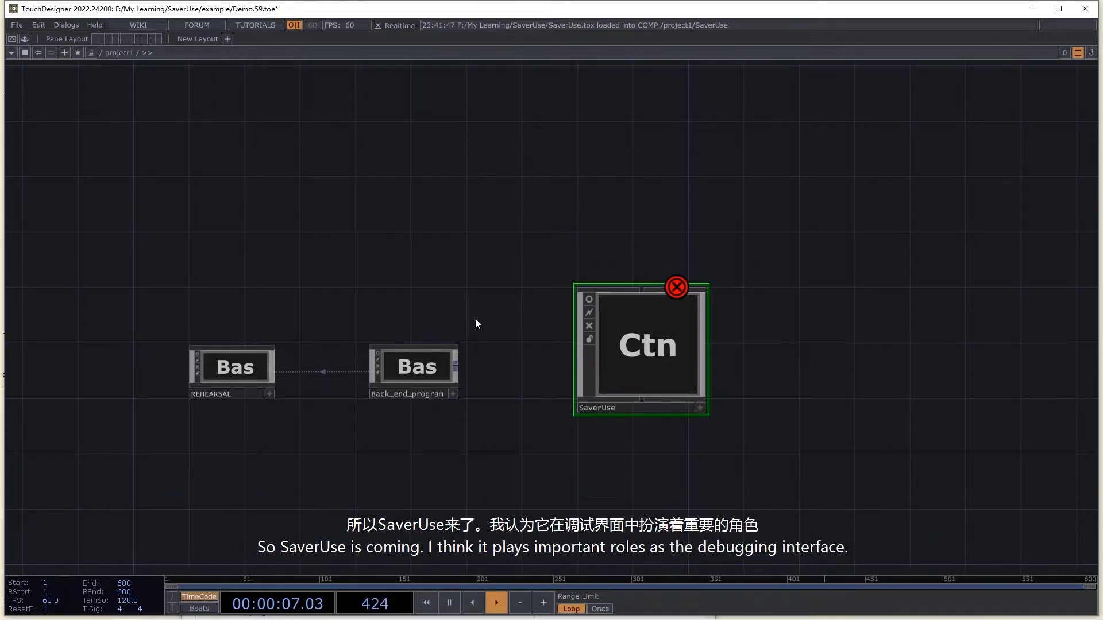
Step: Move Back_end_program above the other components in the network and turn on its viewer
{"action": "left_click_drag", "start_coordinate": [475, 319], "coordinate": [596, 361]}
{"action": "left_click_drag", "start_coordinate": [515, 317], "coordinate": [440, 299]}
{"action": "left_click_drag", "start_coordinate": [571, 431], "coordinate": [562, 412]}
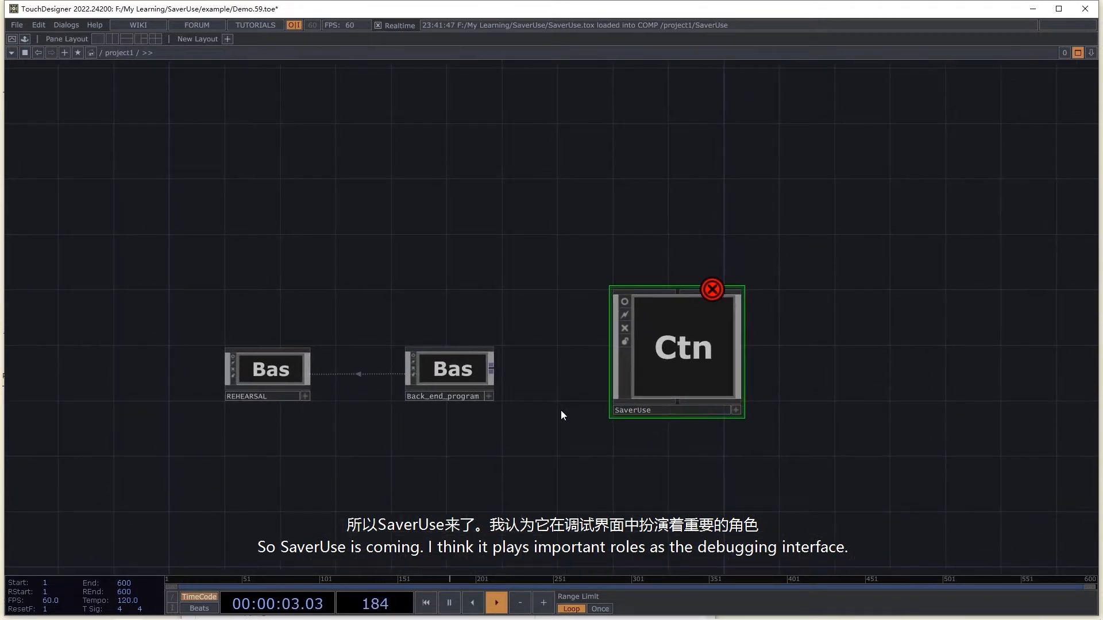
{"action": "left_click_drag", "start_coordinate": [467, 456], "coordinate": [572, 508]}
{"action": "left_click_drag", "start_coordinate": [533, 411], "coordinate": [526, 233]}
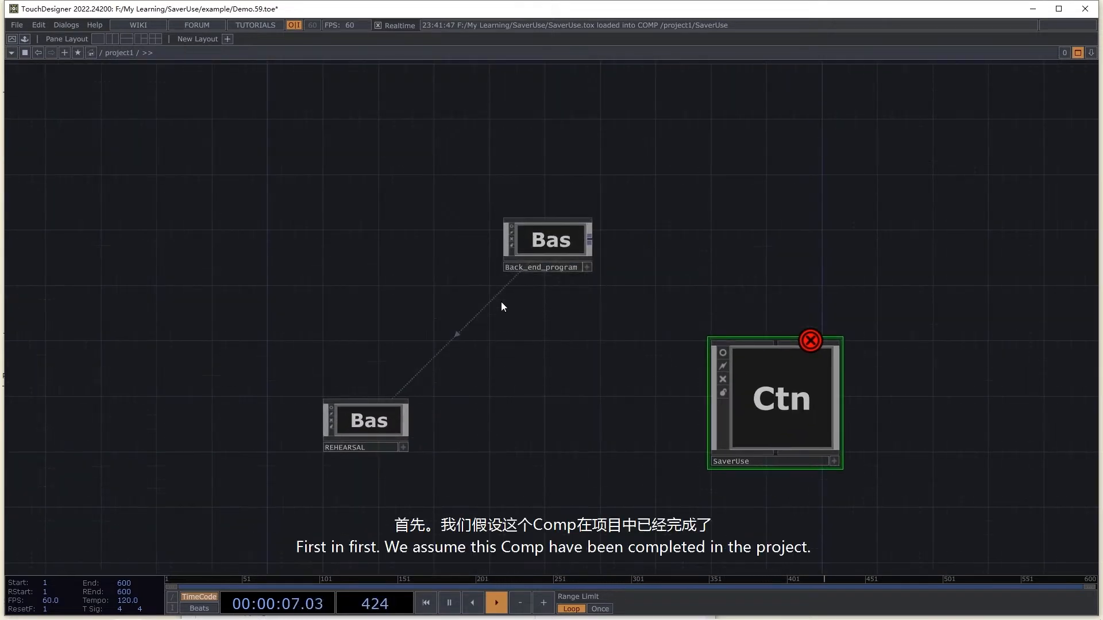
{"action": "scroll", "coordinate": [501, 301], "scroll_direction": "up", "scroll_amount": 4}
{"action": "left_click_drag", "start_coordinate": [523, 304], "coordinate": [492, 357]}
{"action": "left_click", "coordinate": [571, 223]}
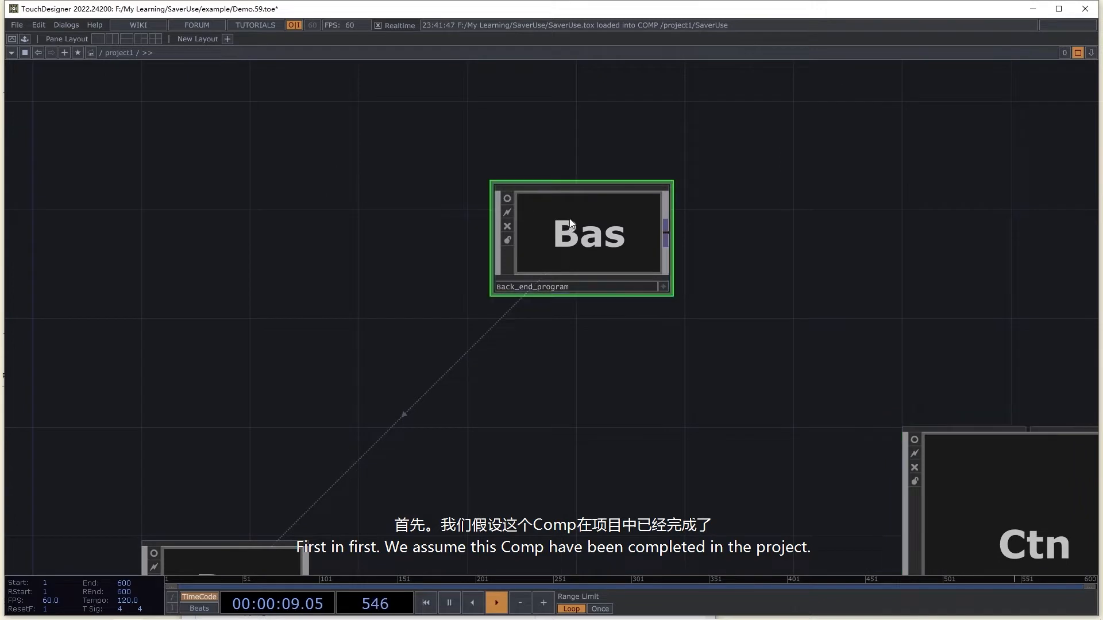
{"action": "left_click", "coordinate": [507, 197]}
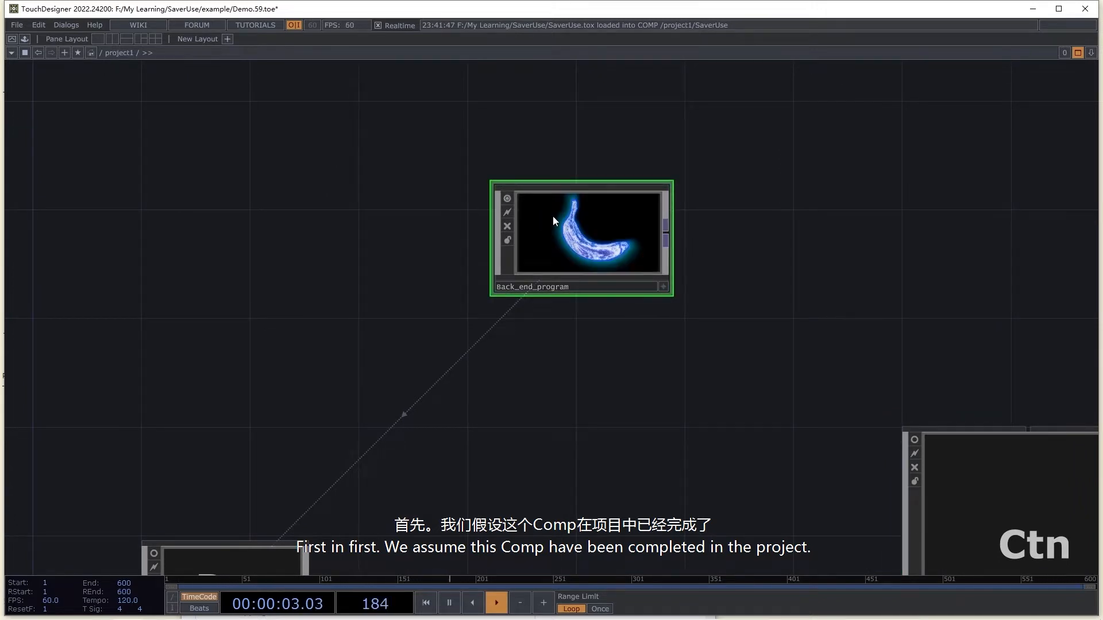
Step: Move the REHEARSAL component up level with Back_end_program, well to its left, and turn on its viewer
{"action": "left_click_drag", "start_coordinate": [422, 268], "coordinate": [653, 257]}
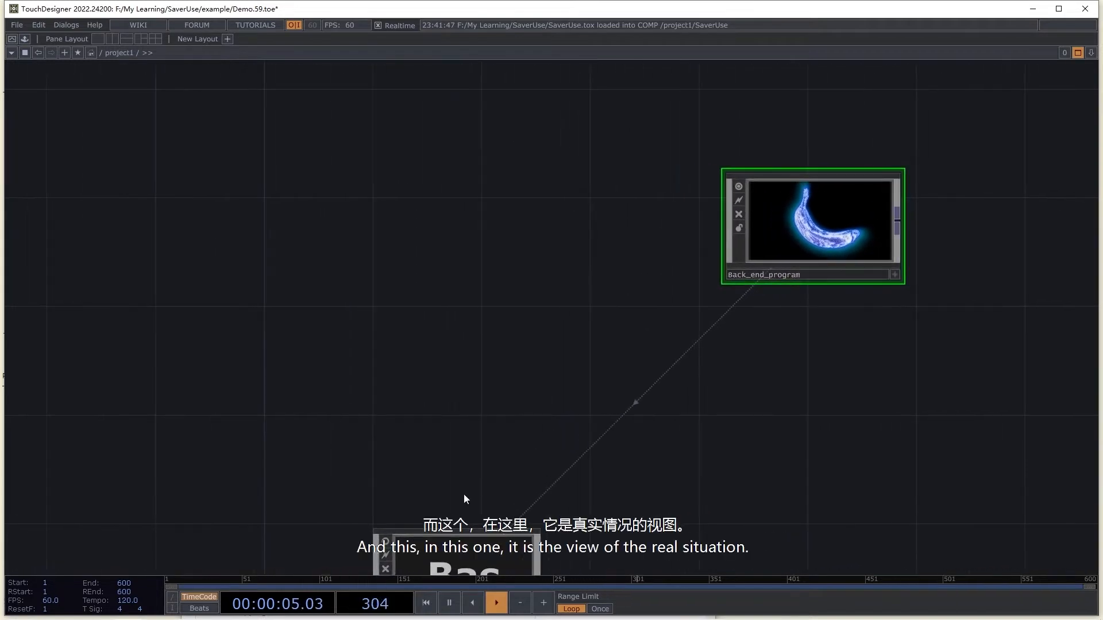
{"action": "left_click_drag", "start_coordinate": [452, 549], "coordinate": [315, 222]}
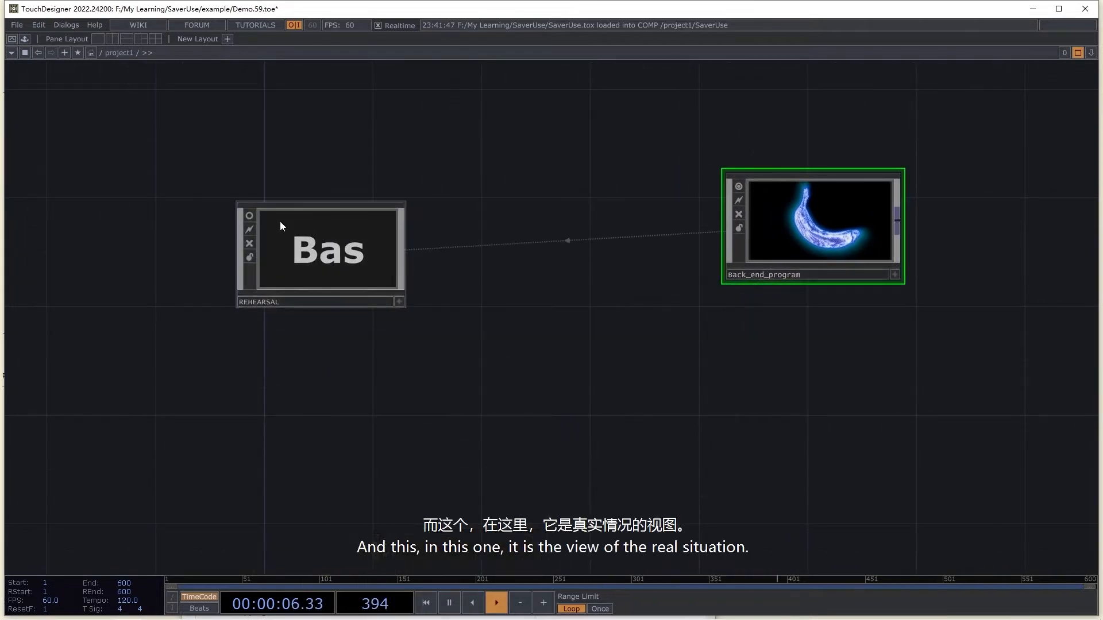
{"action": "left_click", "coordinate": [249, 216]}
{"action": "left_click", "coordinate": [278, 251]}
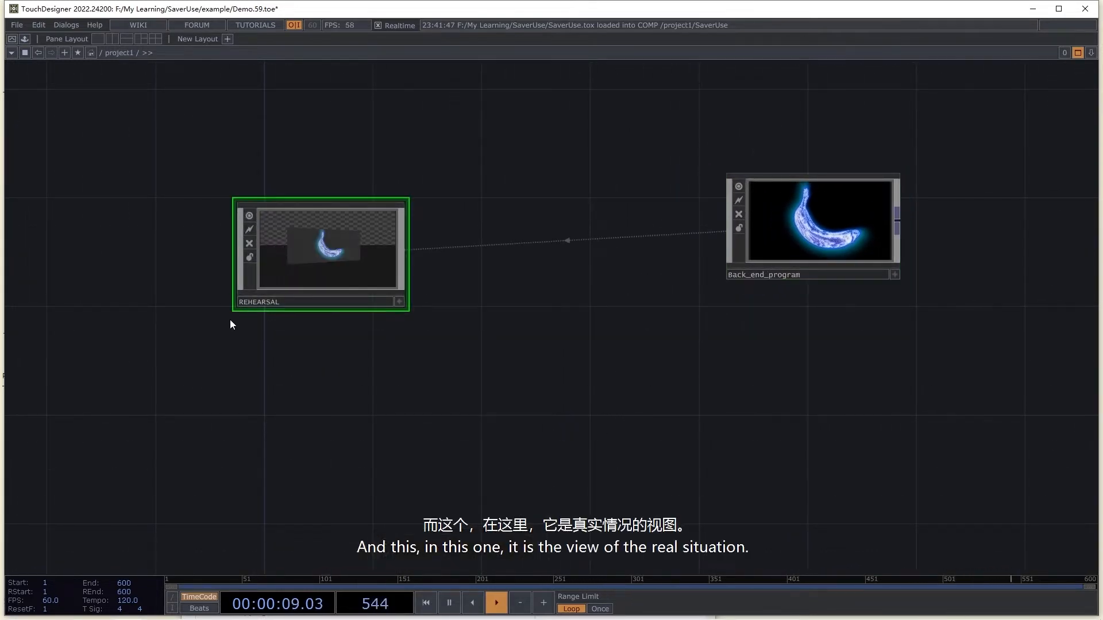
{"action": "left_click_drag", "start_coordinate": [299, 250], "coordinate": [254, 220]}
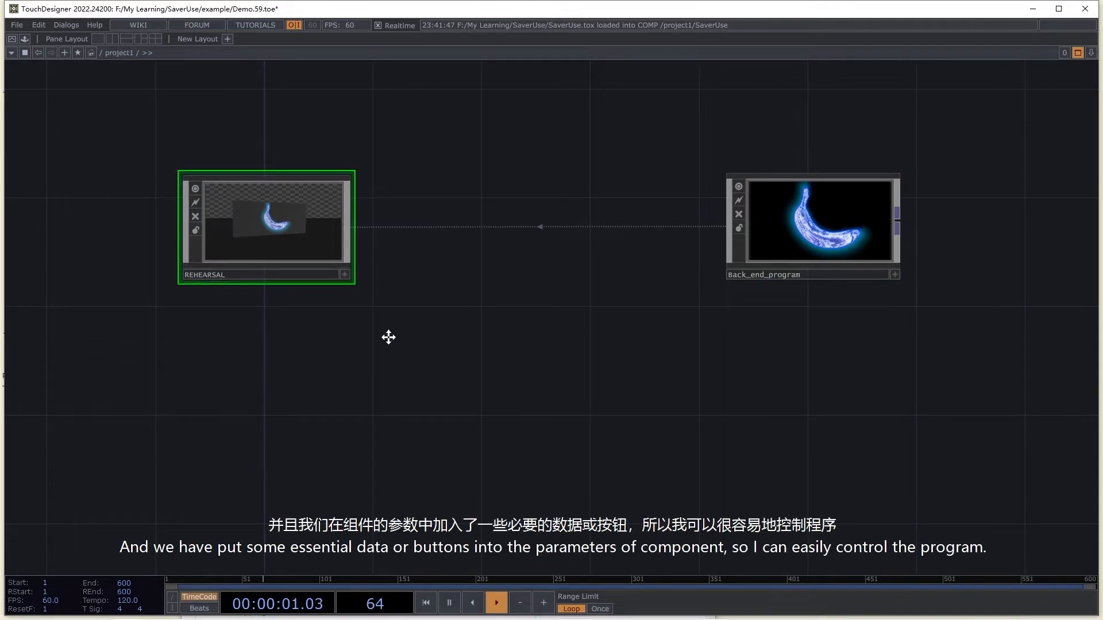
Step: Open the Back_end_program parameters in a floating window beside the component and show the Custom page
{"action": "left_click_drag", "start_coordinate": [389, 337], "coordinate": [67, 435]}
{"action": "left_click", "coordinate": [377, 319]}
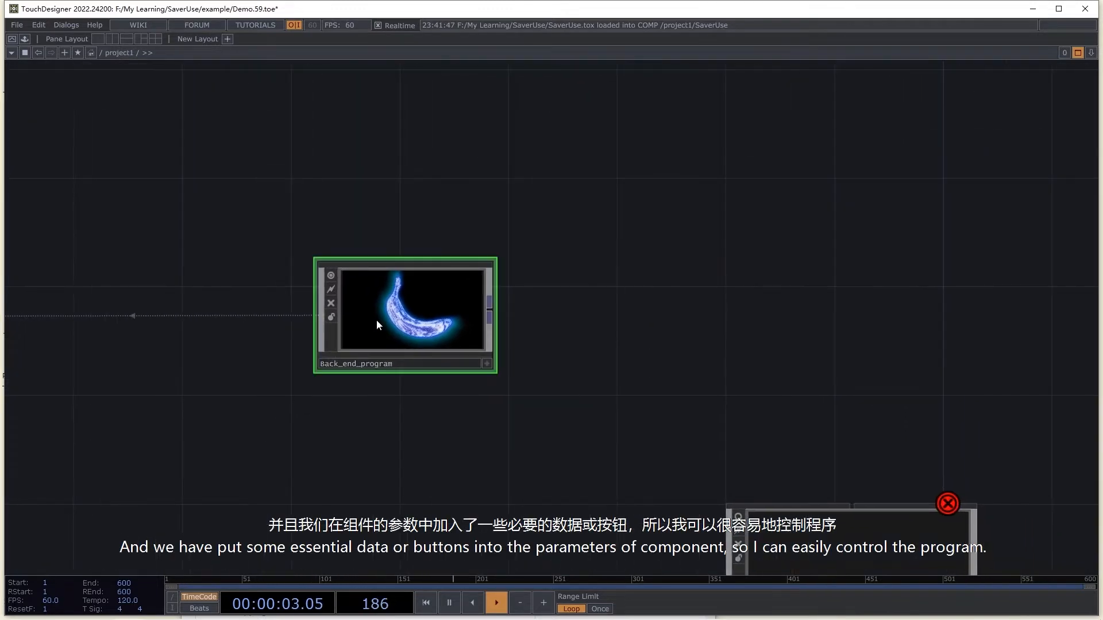
{"action": "right_click", "coordinate": [376, 316]}
{"action": "left_click", "coordinate": [389, 230]}
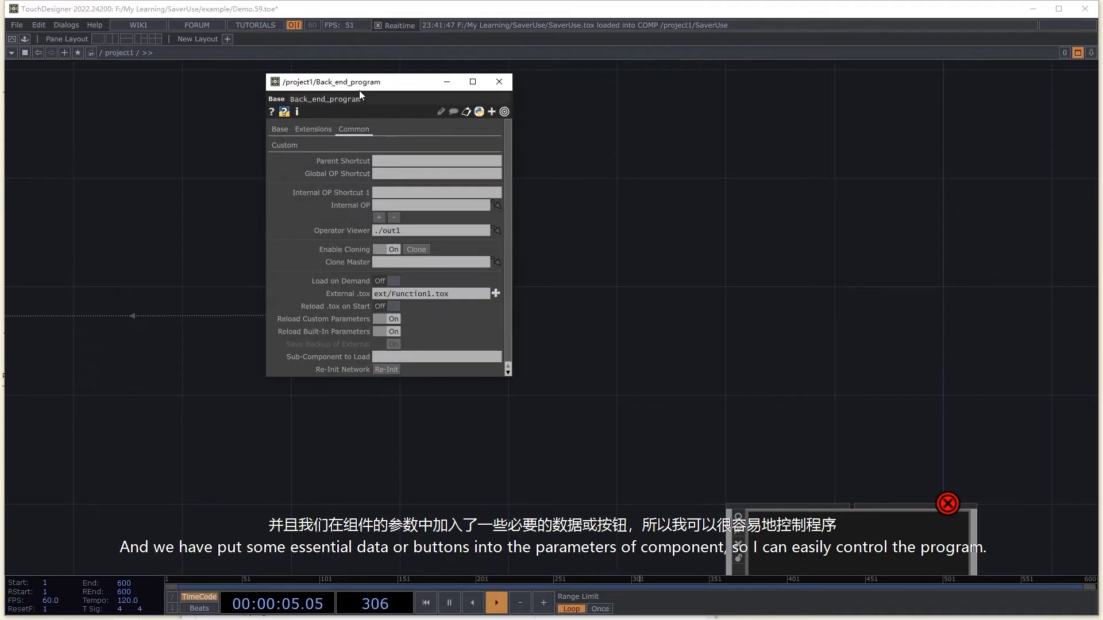
{"action": "left_click_drag", "start_coordinate": [354, 88], "coordinate": [777, 151]}
{"action": "left_click", "coordinate": [708, 206]}
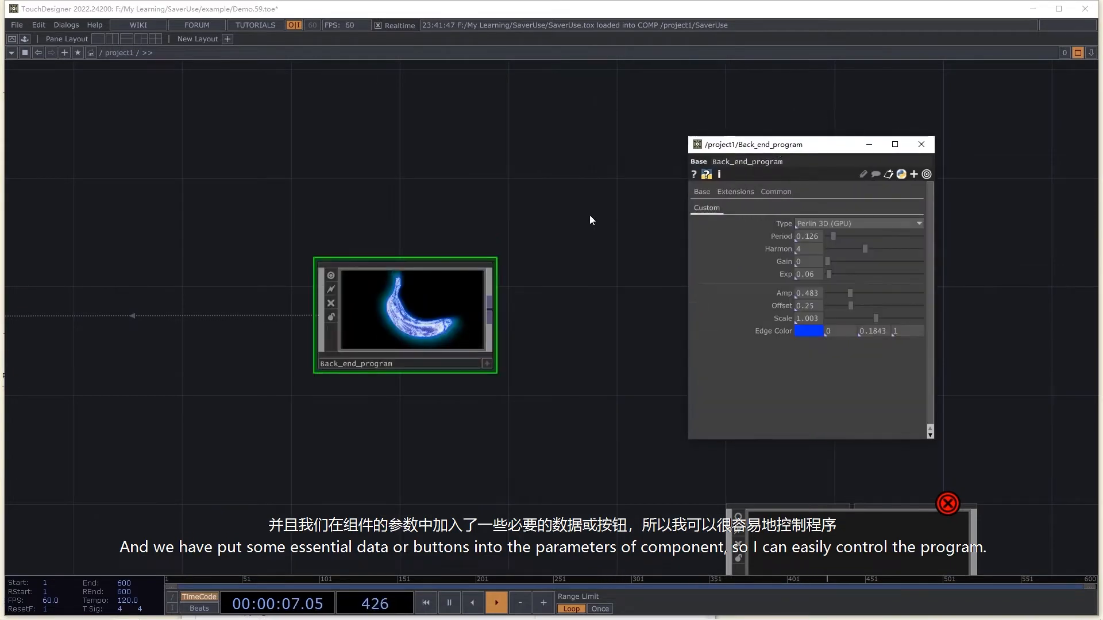
Step: Raise the Period of Back_end_program to 0.34 and close its parameter window
{"action": "left_click_drag", "start_coordinate": [616, 295], "coordinate": [650, 306]}
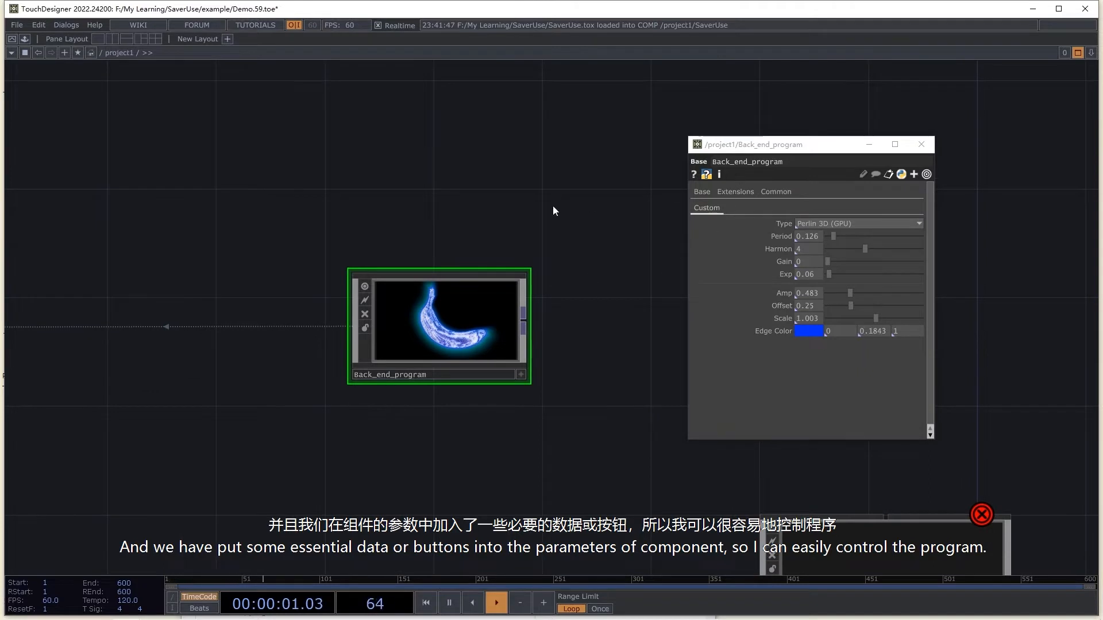
{"action": "left_click_drag", "start_coordinate": [553, 206], "coordinate": [588, 216]}
{"action": "scroll", "coordinate": [498, 282], "scroll_direction": "up", "scroll_amount": 3}
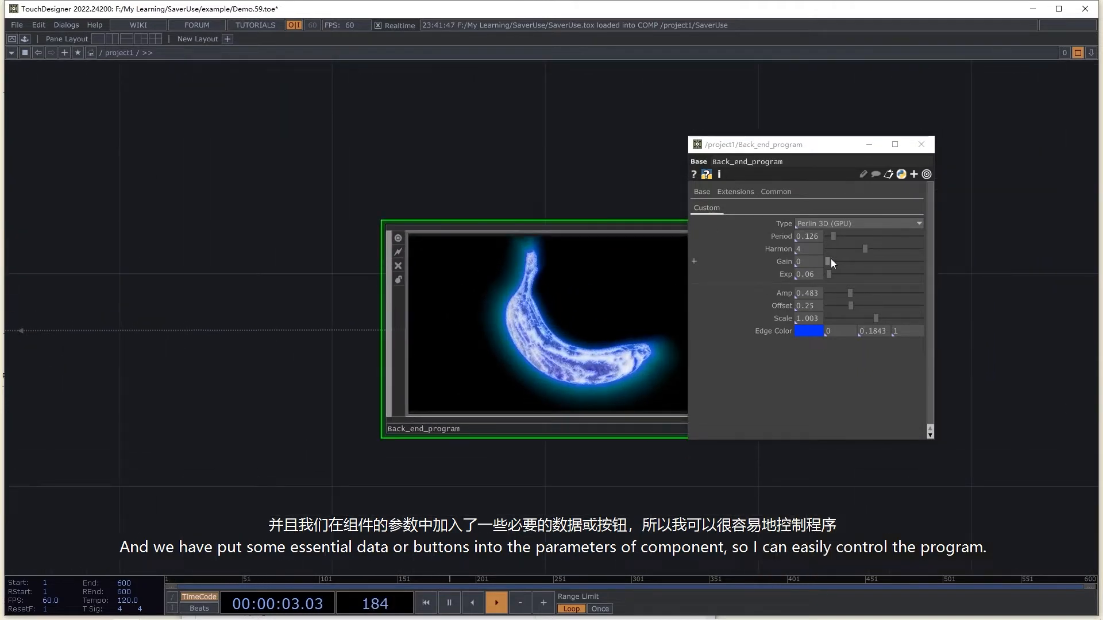
{"action": "left_click_drag", "start_coordinate": [836, 238], "coordinate": [842, 238]}
{"action": "left_click", "coordinate": [921, 145]}
Step: Move the SaverUse component up beside Back_end_program and open its parameters in a floating window
{"action": "left_click_drag", "start_coordinate": [911, 165], "coordinate": [679, 182]}
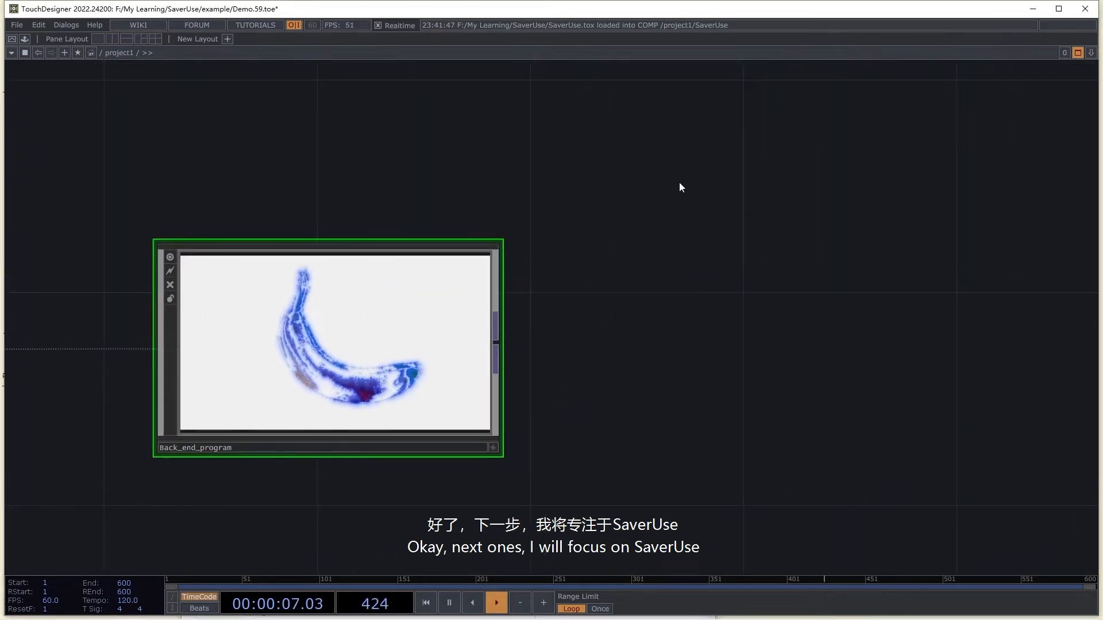
{"action": "scroll", "coordinate": [679, 182], "scroll_direction": "down", "scroll_amount": 3}
{"action": "left_click_drag", "start_coordinate": [736, 240], "coordinate": [538, 256]}
{"action": "left_click_drag", "start_coordinate": [683, 452], "coordinate": [695, 251]}
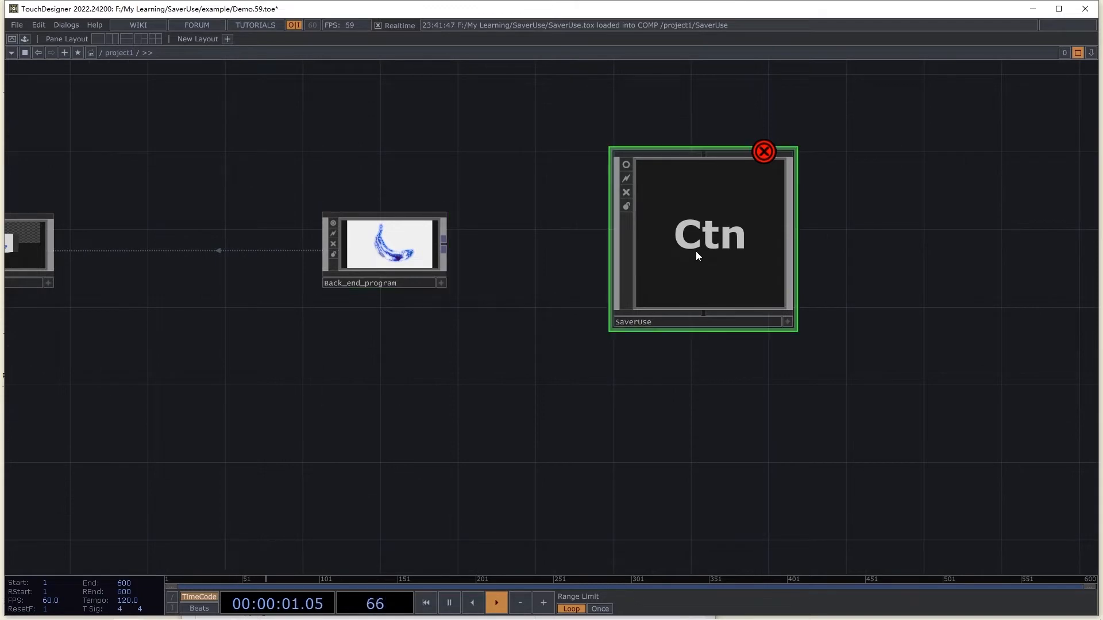
{"action": "right_click", "coordinate": [695, 250]}
{"action": "left_click", "coordinate": [727, 160]}
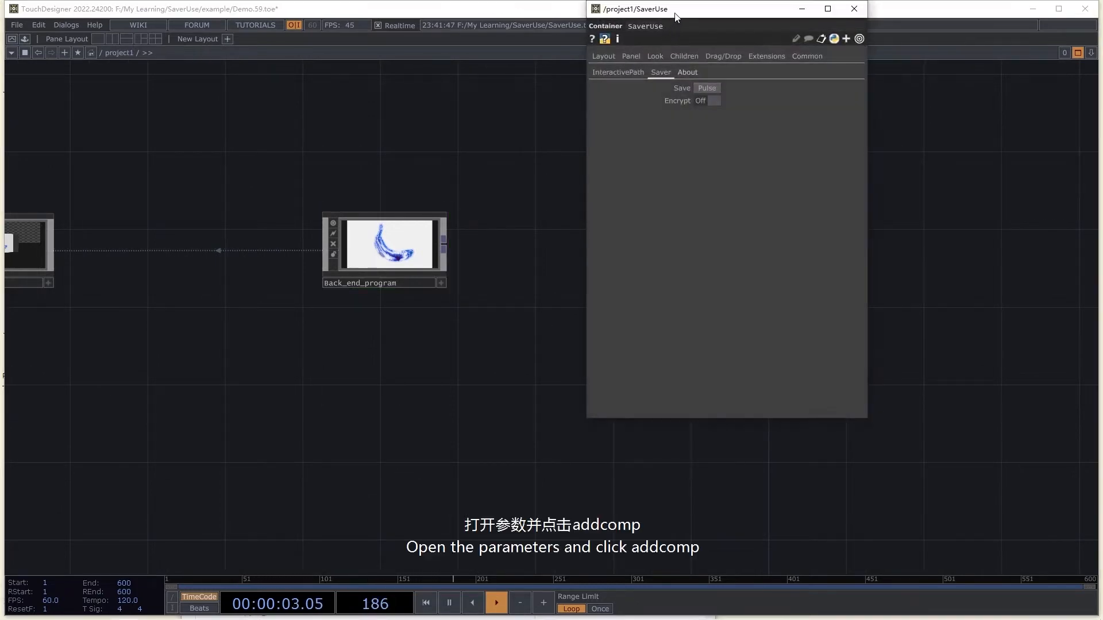
Step: Add a component row on SaverUse's InteractivePath page and reference Back_end_program in Comp1
{"action": "left_click_drag", "start_coordinate": [678, 15], "coordinate": [679, 90]}
{"action": "left_click", "coordinate": [618, 150]}
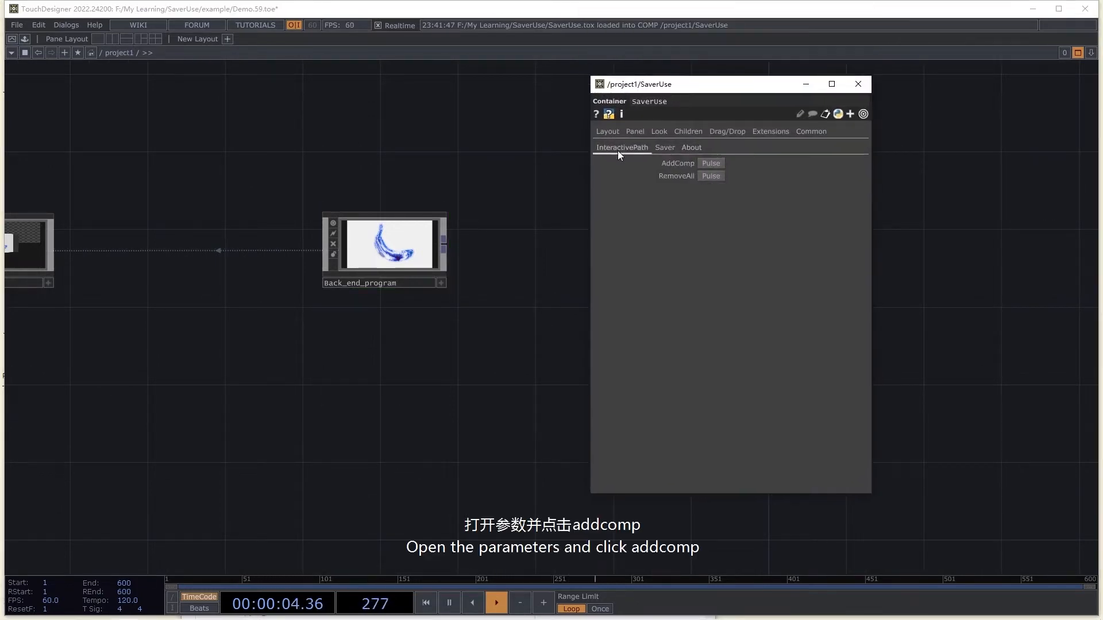
{"action": "left_click", "coordinate": [719, 163]}
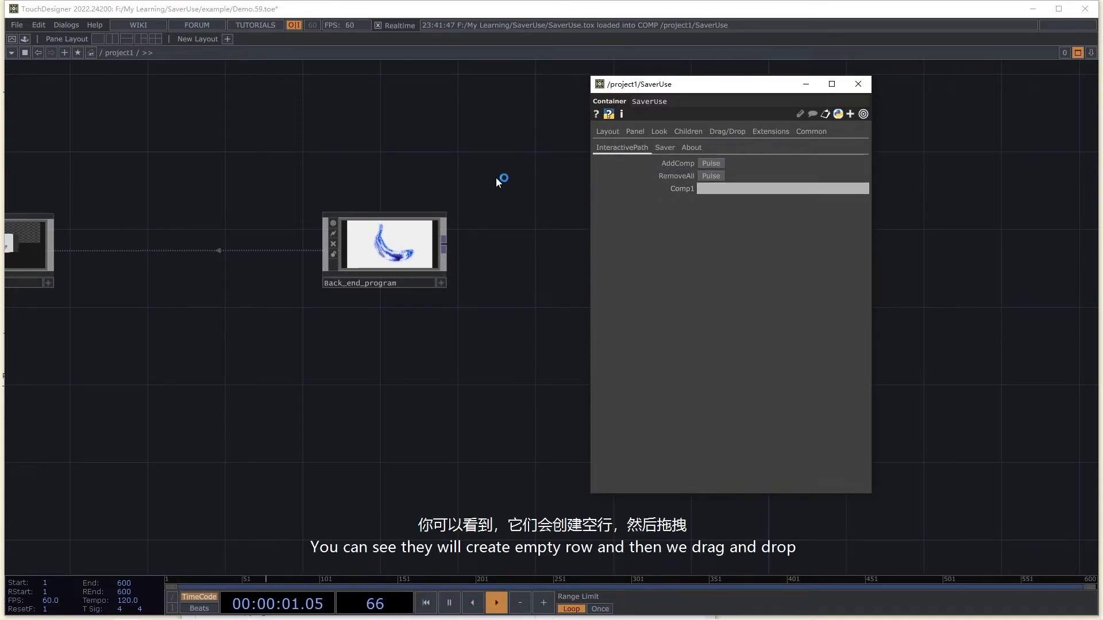
{"action": "left_click_drag", "start_coordinate": [366, 243], "coordinate": [715, 185]}
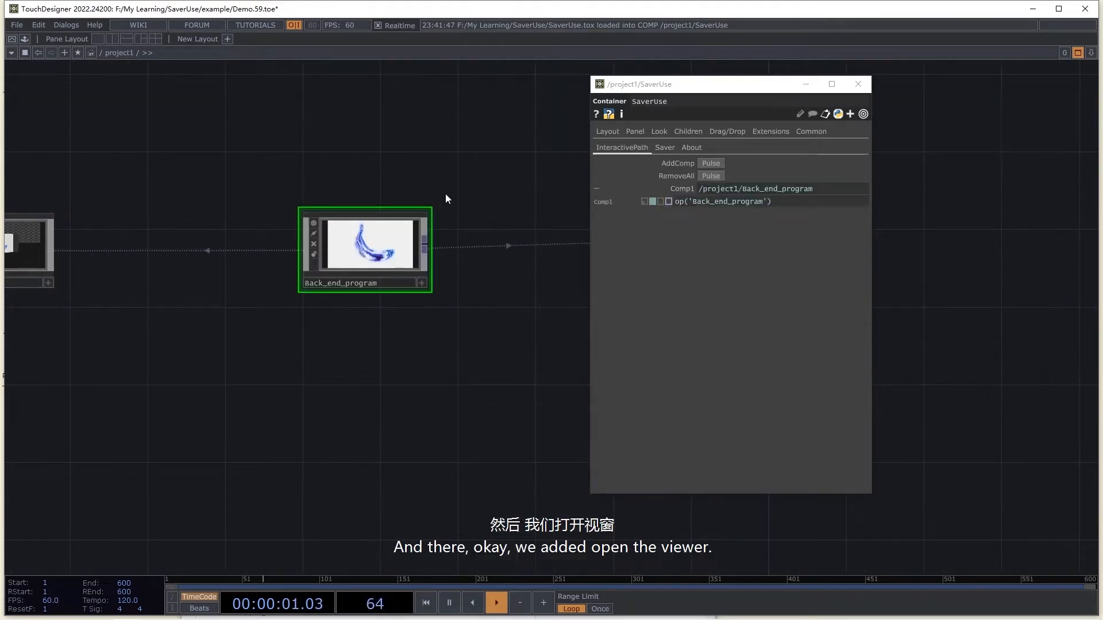
Step: Turn on the SaverUse component's viewer and open it in a separate window placed below the component
{"action": "left_click_drag", "start_coordinate": [481, 182], "coordinate": [239, 190]}
{"action": "left_click", "coordinate": [323, 153]}
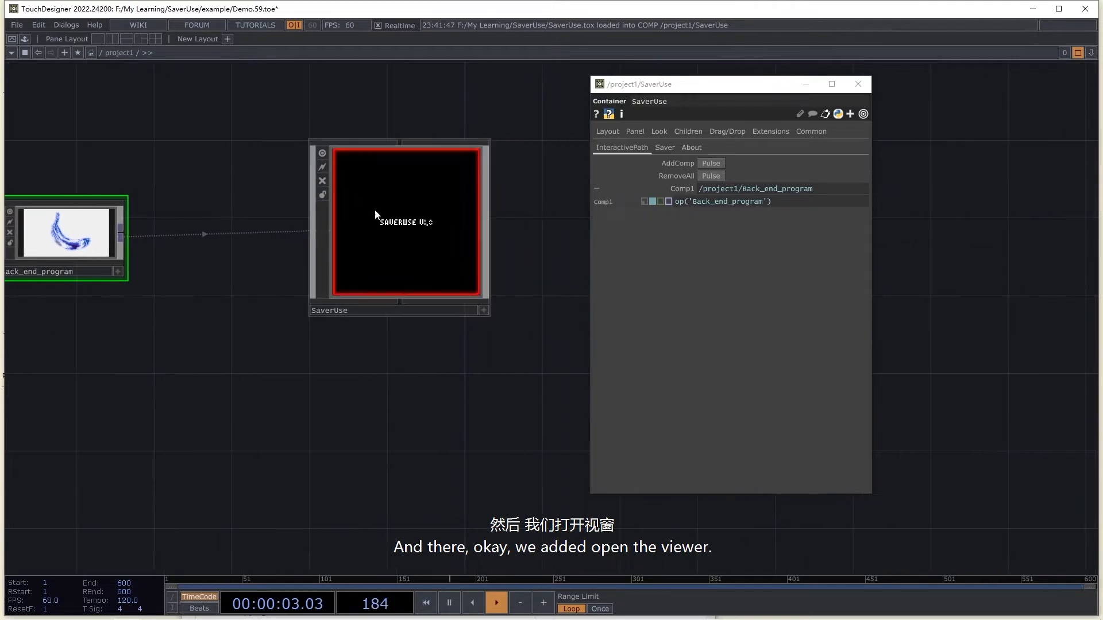
{"action": "right_click", "coordinate": [384, 216]}
{"action": "left_click", "coordinate": [399, 184]}
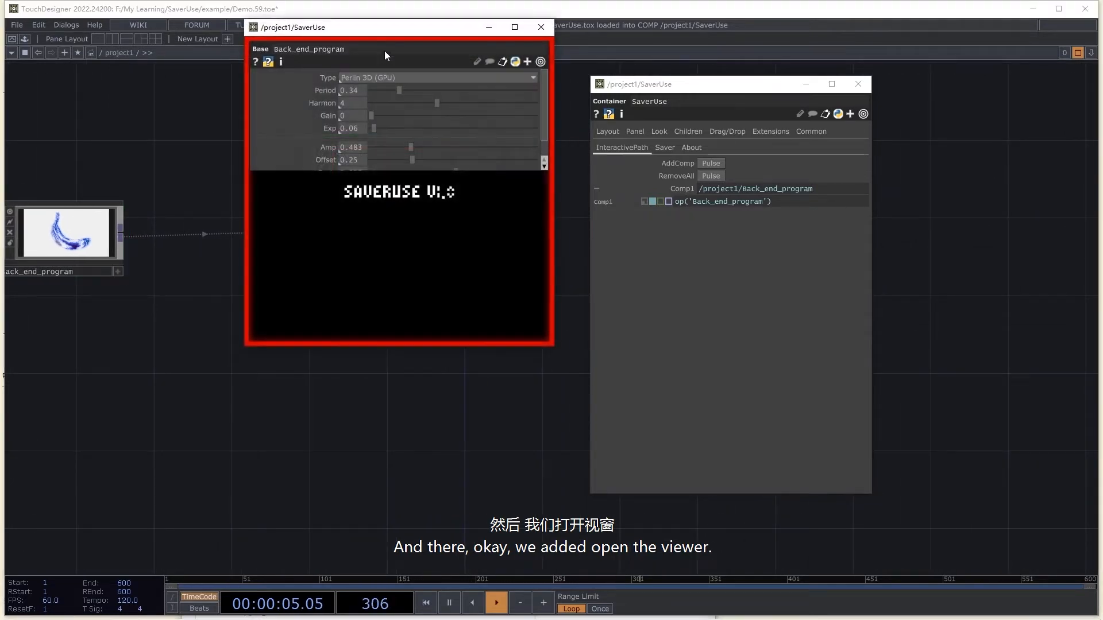
{"action": "left_click_drag", "start_coordinate": [378, 33], "coordinate": [357, 368]}
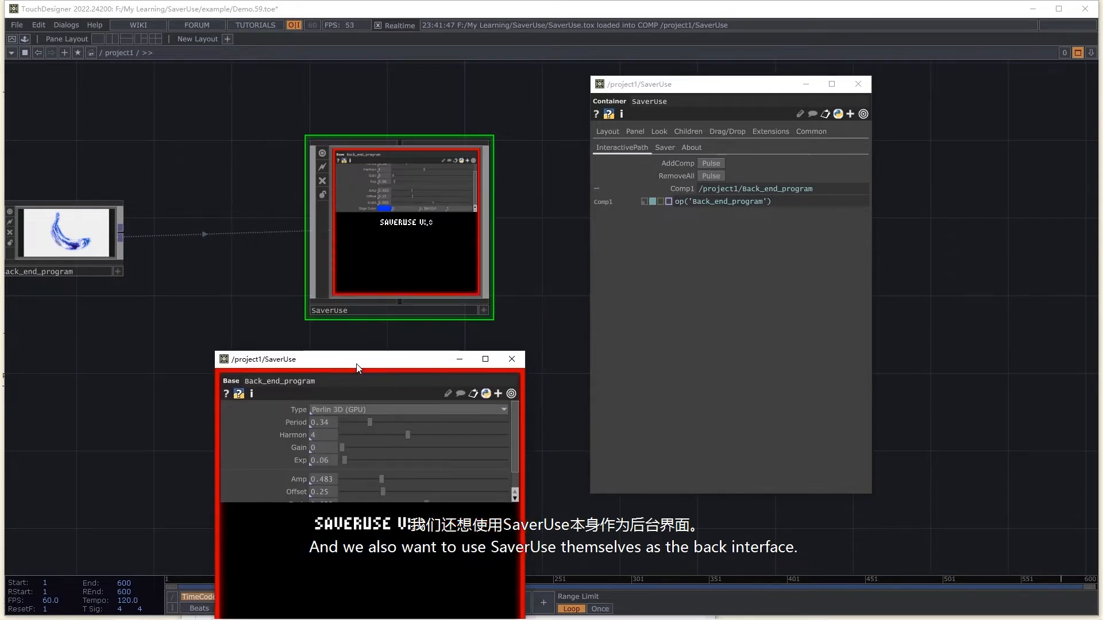
Step: Add a second component row, reference SaverUse itself in Comp2, and move the viewer window up beside the parameters
{"action": "left_click", "coordinate": [710, 164]}
{"action": "left_click_drag", "start_coordinate": [407, 223], "coordinate": [745, 214]}
{"action": "left_click_drag", "start_coordinate": [376, 362], "coordinate": [404, 101]}
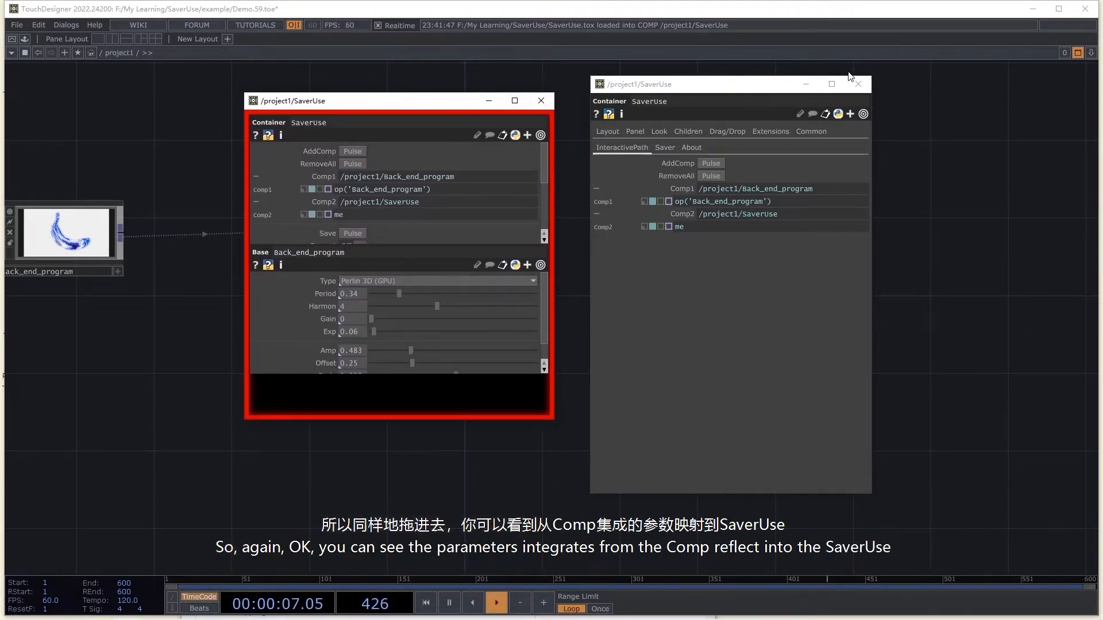
Step: Close SaverUse's floating parameters, bring Back_end_program into view beside the viewer window, and set its Period to 0.259
{"action": "left_click", "coordinate": [859, 84]}
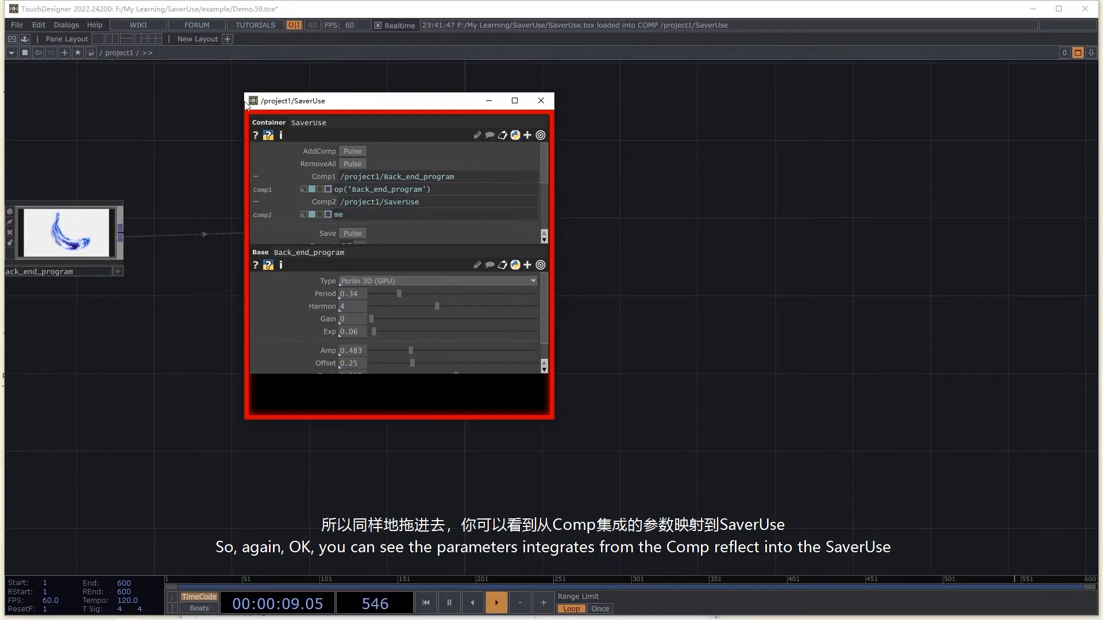
{"action": "left_click_drag", "start_coordinate": [189, 147], "coordinate": [326, 240]}
{"action": "left_click_drag", "start_coordinate": [330, 109], "coordinate": [469, 183]}
{"action": "left_click_drag", "start_coordinate": [225, 333], "coordinate": [165, 321]}
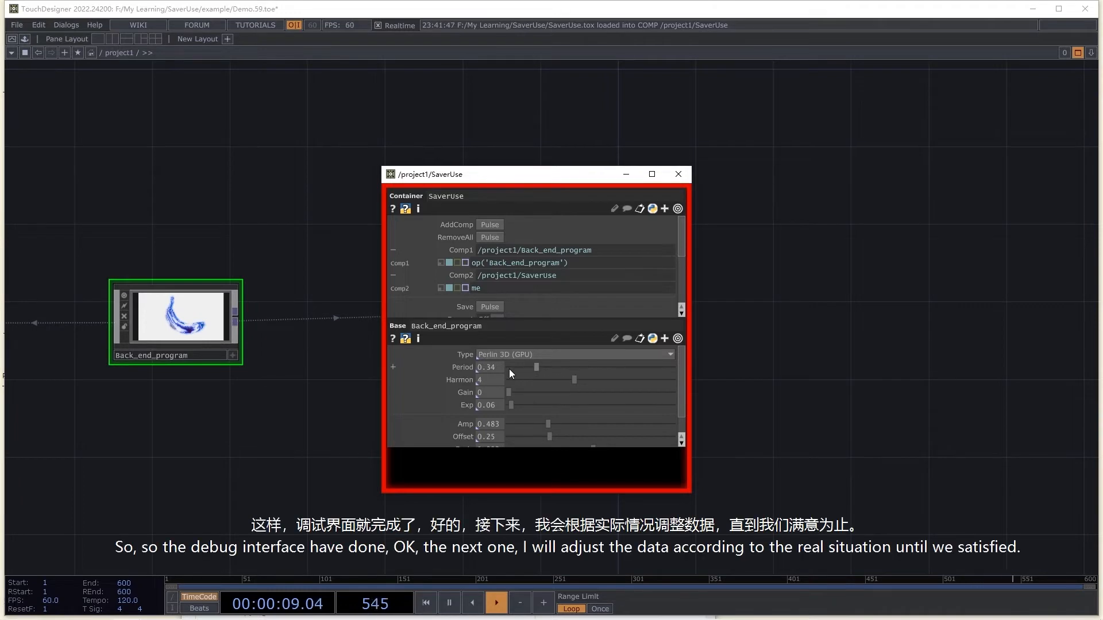
{"action": "left_click", "coordinate": [530, 366]}
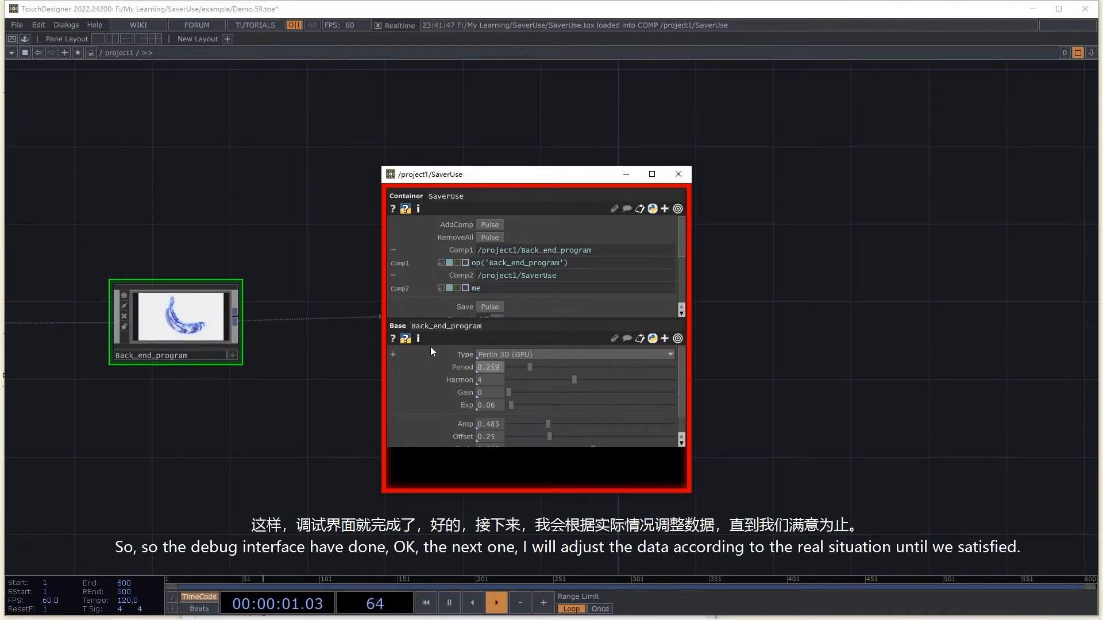
Step: Turn off the viewer on Back_end_program and place the SaverUse window beside an enlarged REHEARSAL preview
{"action": "left_click_drag", "start_coordinate": [437, 186], "coordinate": [472, 201]}
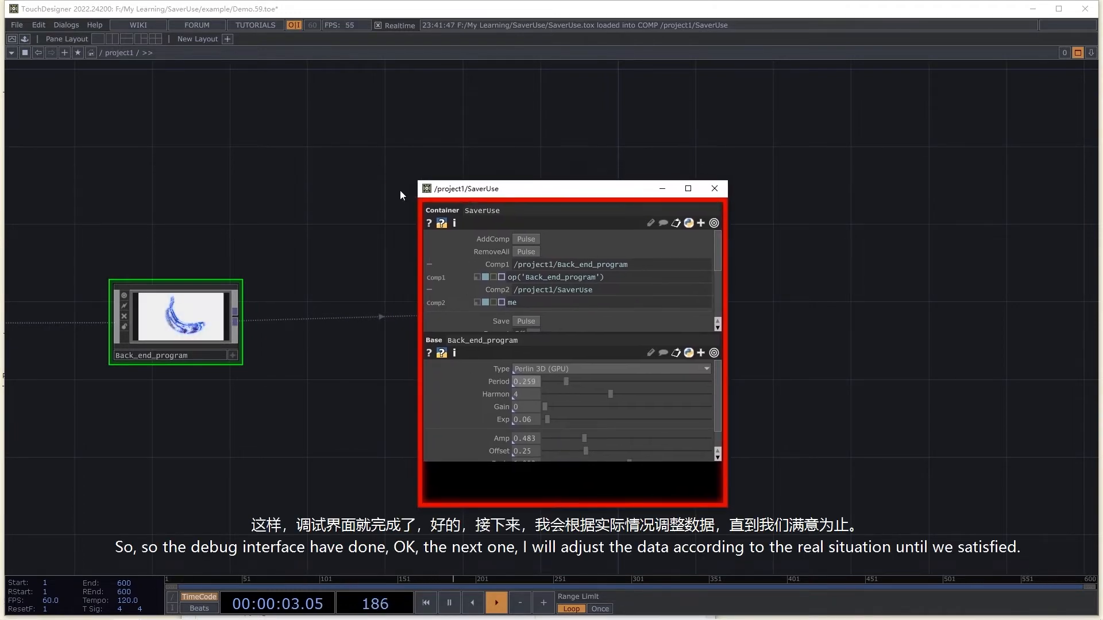
{"action": "left_click", "coordinate": [124, 295]}
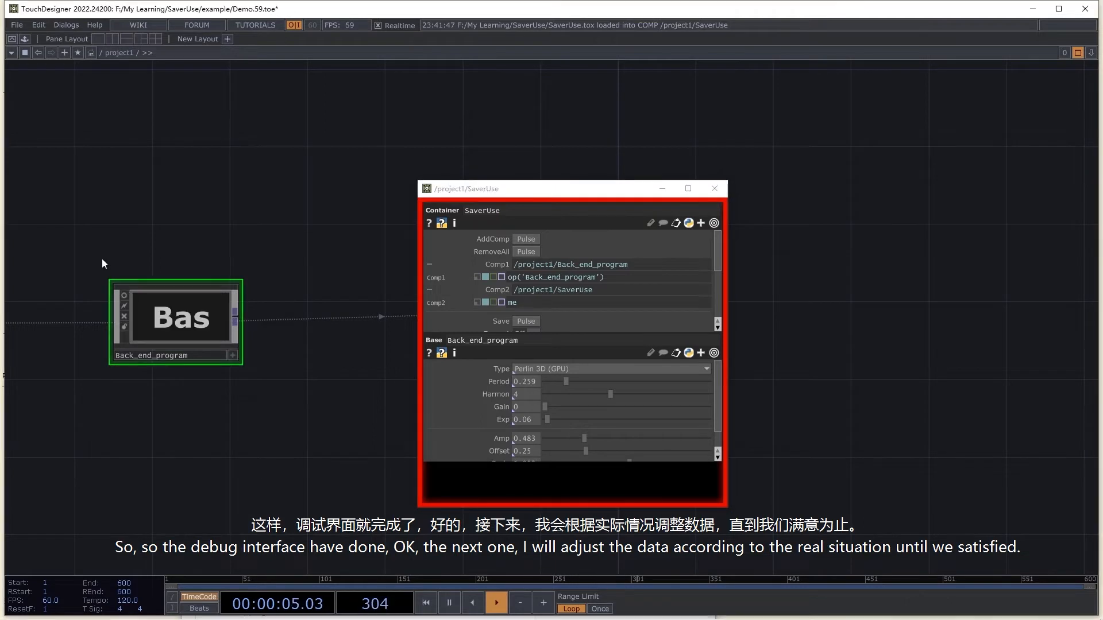
{"action": "left_click_drag", "start_coordinate": [27, 270], "coordinate": [206, 258]}
{"action": "left_click_drag", "start_coordinate": [133, 253], "coordinate": [340, 253]}
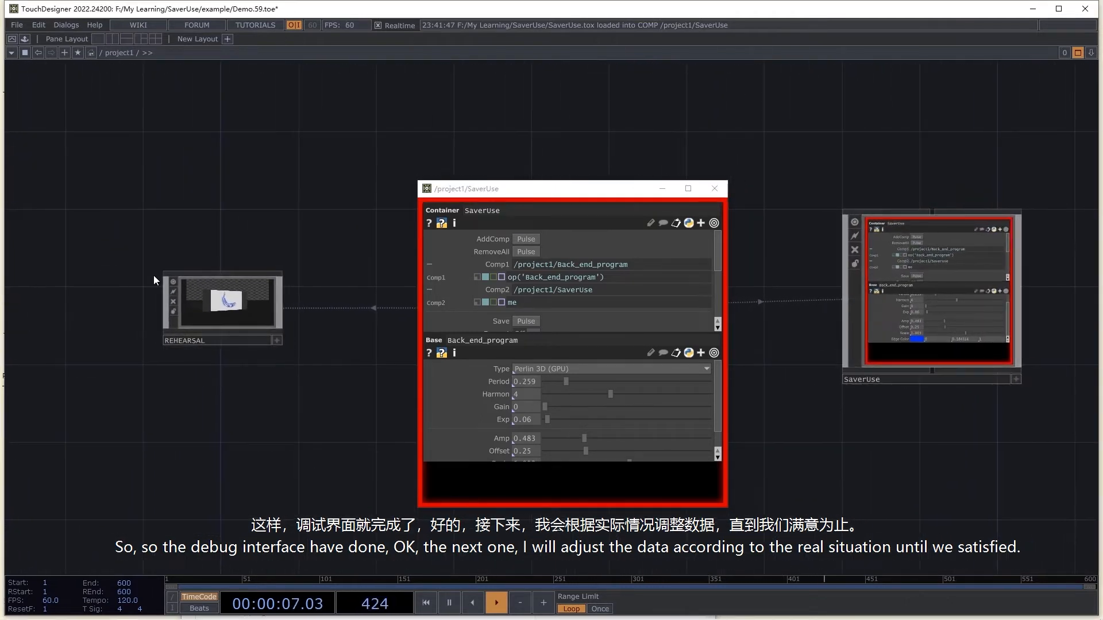
{"action": "scroll", "coordinate": [154, 276], "scroll_direction": "up", "scroll_amount": 4}
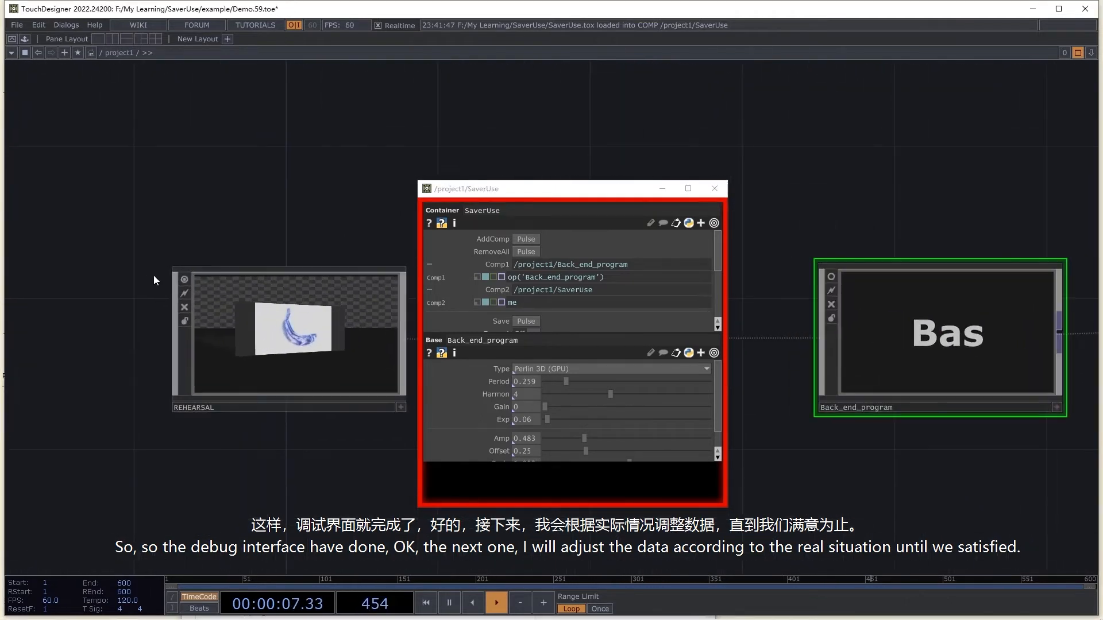
{"action": "left_click", "coordinate": [453, 191]}
{"action": "left_click_drag", "start_coordinate": [454, 191], "coordinate": [444, 152]}
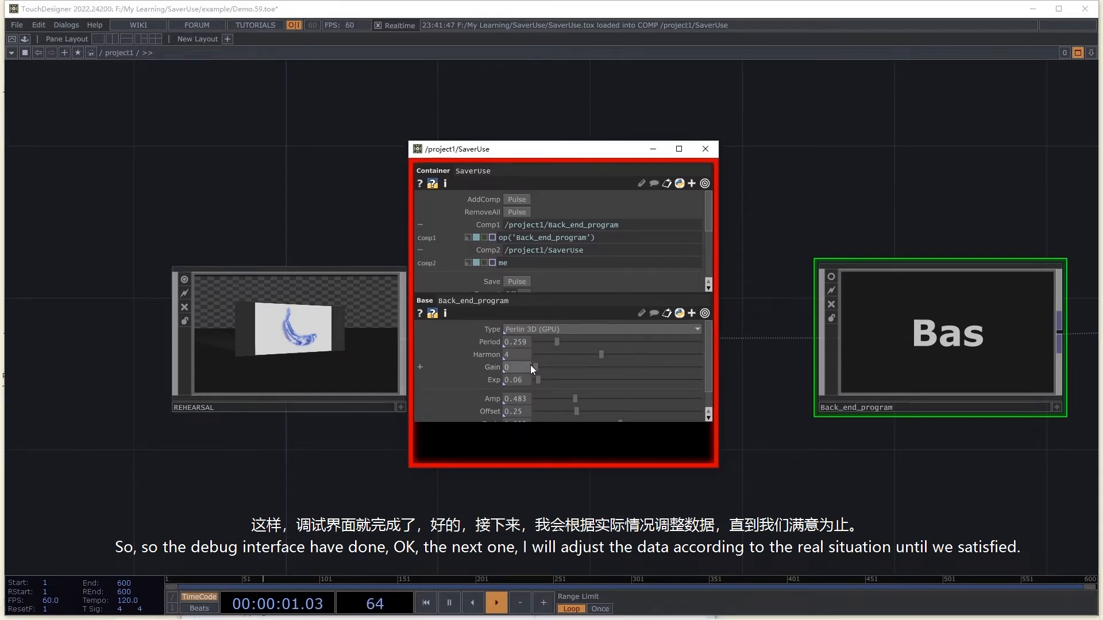
Step: Set Back_end_program's Gain to 0.364, Exp to 0.28 and Period to 0.238 while watching the REHEARSAL preview
{"action": "mouse_move", "coordinate": [535, 367]}
{"action": "left_mouse_down"}
{"action": "mouse_move", "coordinate": [578, 378]}
{"action": "mouse_move", "coordinate": [544, 378]}
{"action": "left_mouse_up"}
{"action": "scroll", "coordinate": [357, 340], "scroll_direction": "up", "scroll_amount": 3}
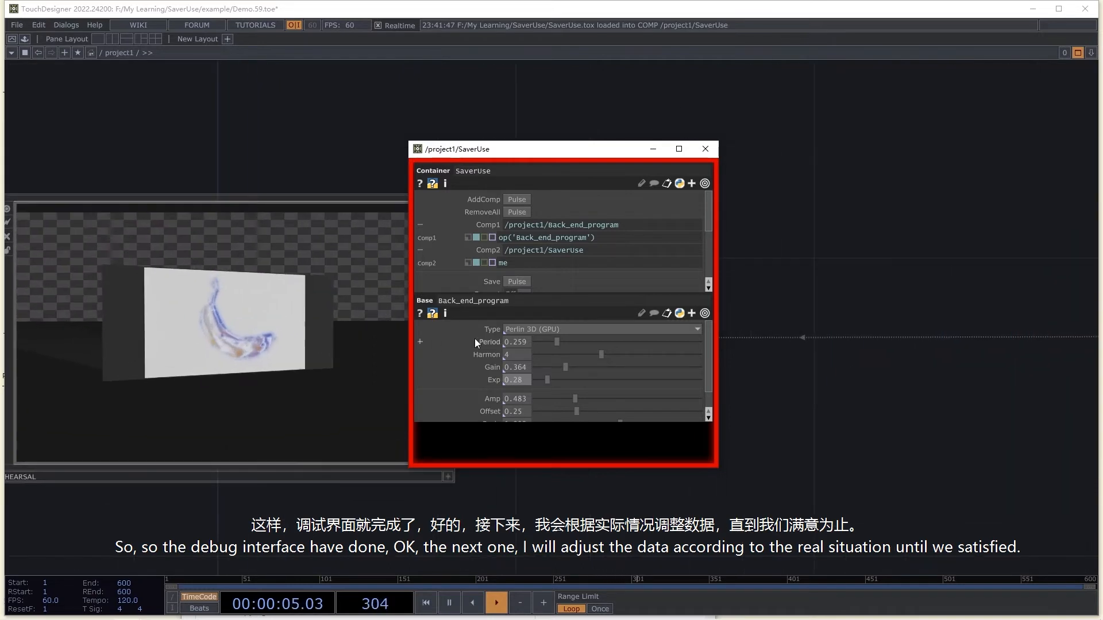
{"action": "mouse_move", "coordinate": [557, 341]}
{"action": "left_mouse_down"}
{"action": "mouse_move", "coordinate": [602, 342]}
{"action": "mouse_move", "coordinate": [556, 336]}
{"action": "left_mouse_up"}
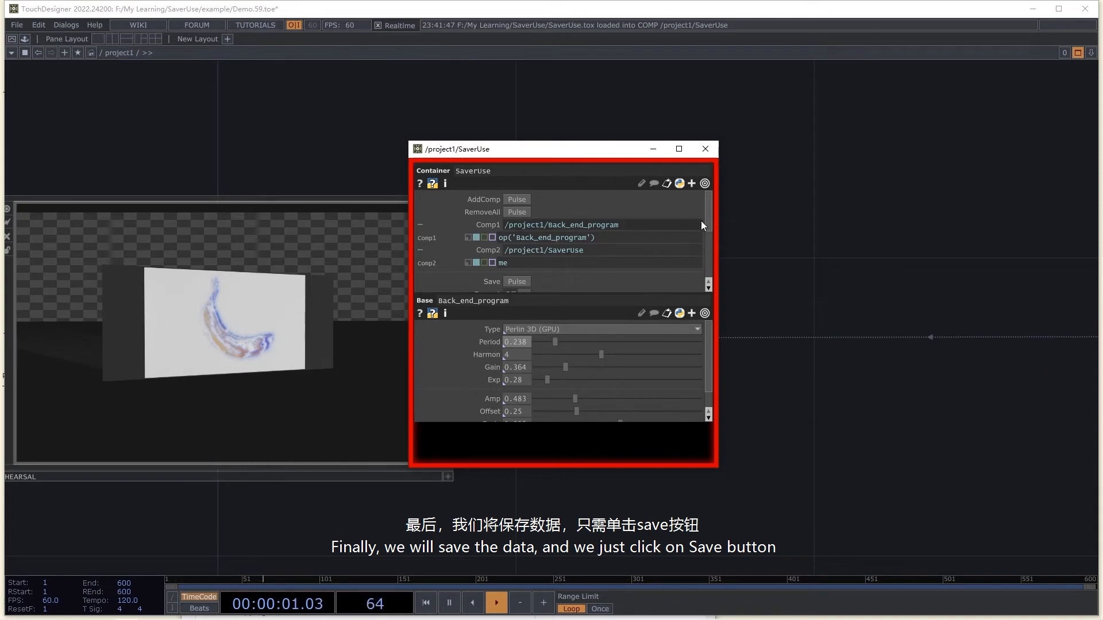
Step: Save the adjusted parameter values with SaverUse's Save pulse and shift its window clear of the REHEARSAL preview
{"action": "left_click_drag", "start_coordinate": [709, 212], "coordinate": [706, 232]}
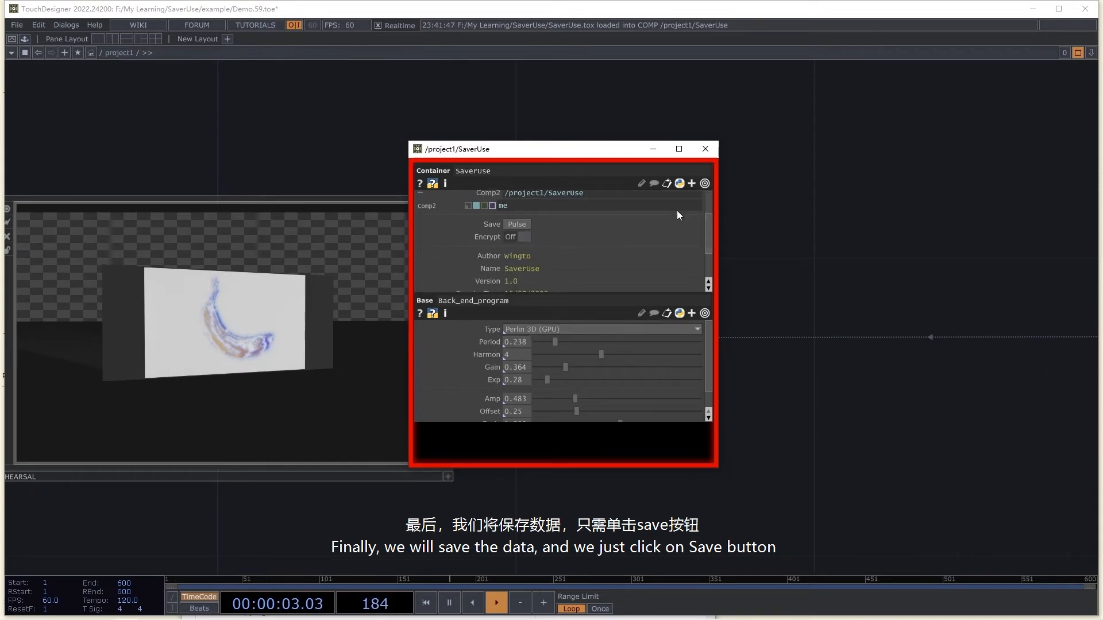
{"action": "left_click", "coordinate": [513, 224]}
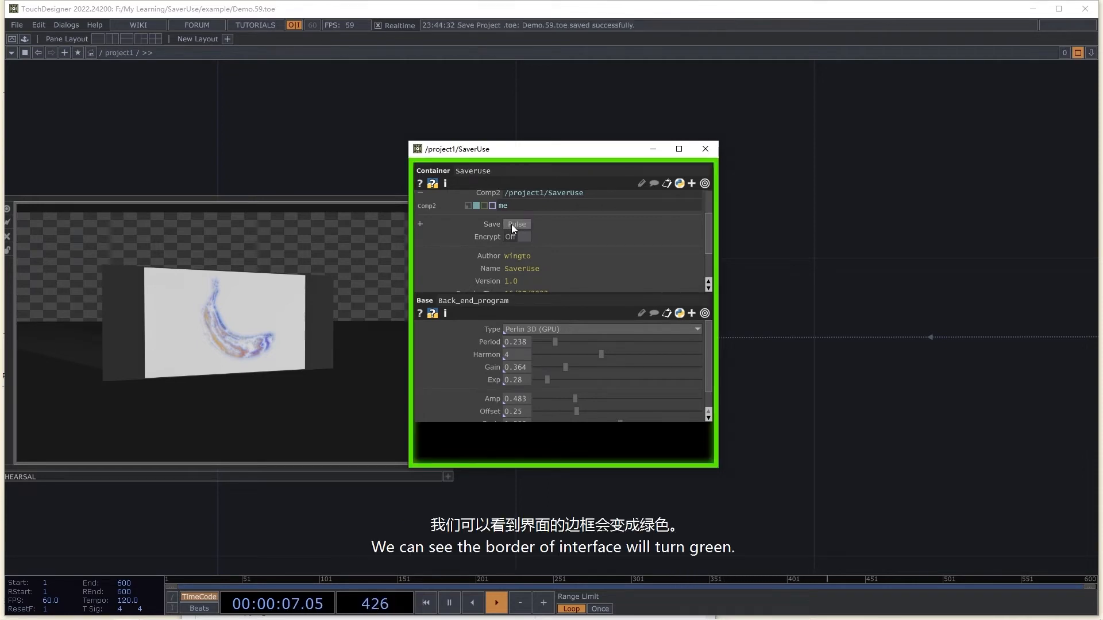
{"action": "left_click_drag", "start_coordinate": [536, 150], "coordinate": [605, 155]}
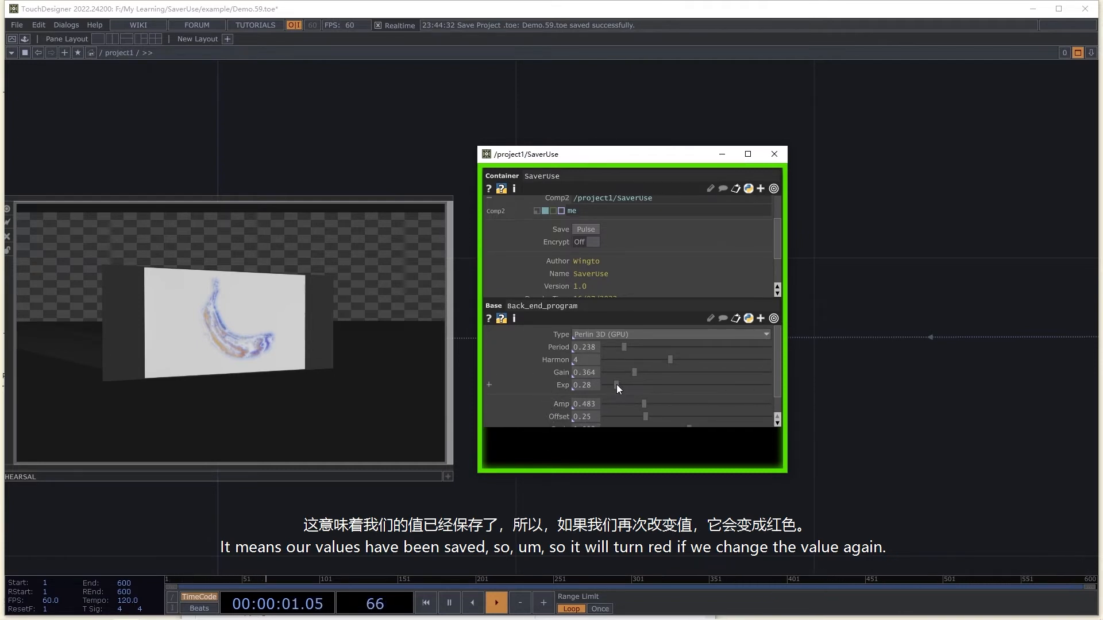
Step: Set Back_end_program's Exp to 0.12 and save the values again with SaverUse's Save pulse
{"action": "left_click_drag", "start_coordinate": [616, 384], "coordinate": [609, 385]}
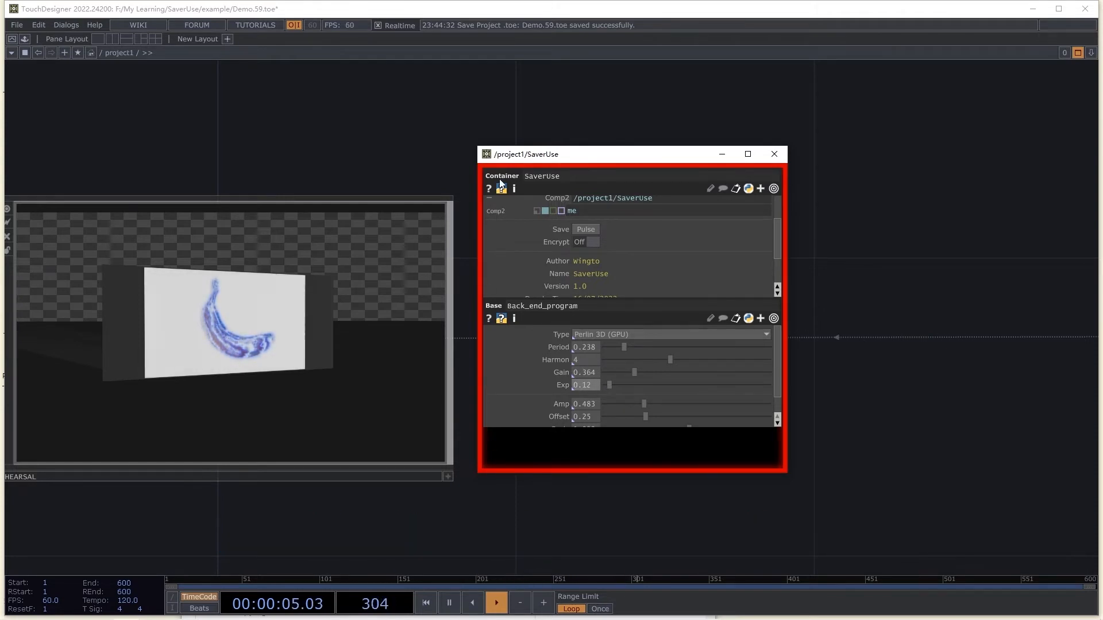
{"action": "left_click_drag", "start_coordinate": [532, 160], "coordinate": [626, 183]}
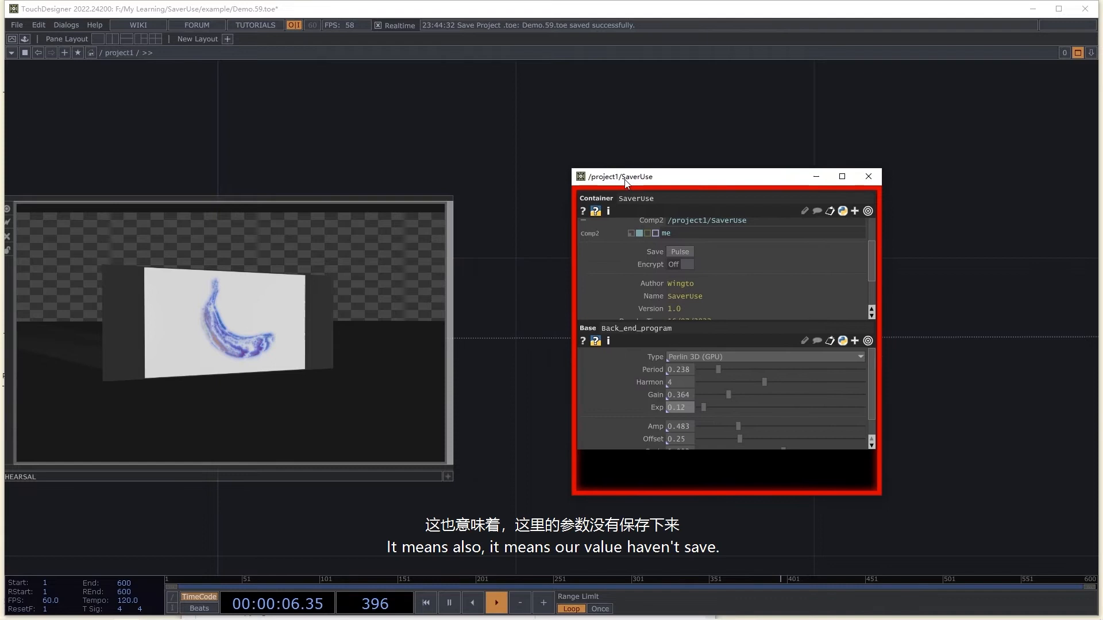
{"action": "left_click", "coordinate": [501, 211]}
{"action": "scroll", "coordinate": [416, 293], "scroll_direction": "down", "scroll_amount": 6}
{"action": "left_click_drag", "start_coordinate": [506, 260], "coordinate": [535, 261]}
{"action": "left_click", "coordinate": [679, 252]}
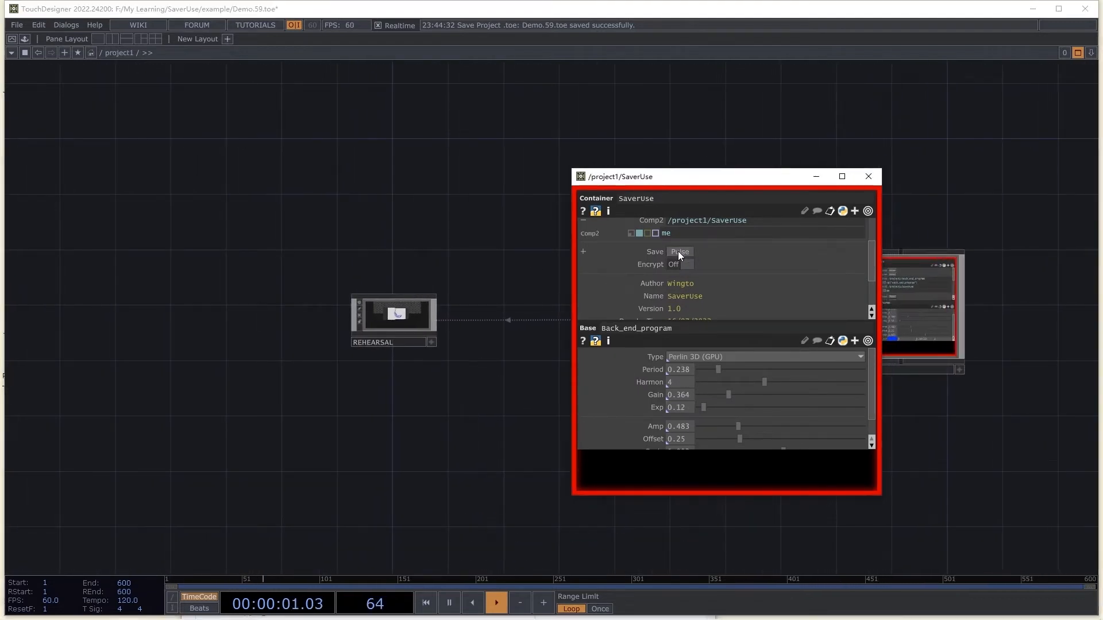
{"action": "left_click_drag", "start_coordinate": [677, 176], "coordinate": [821, 166]}
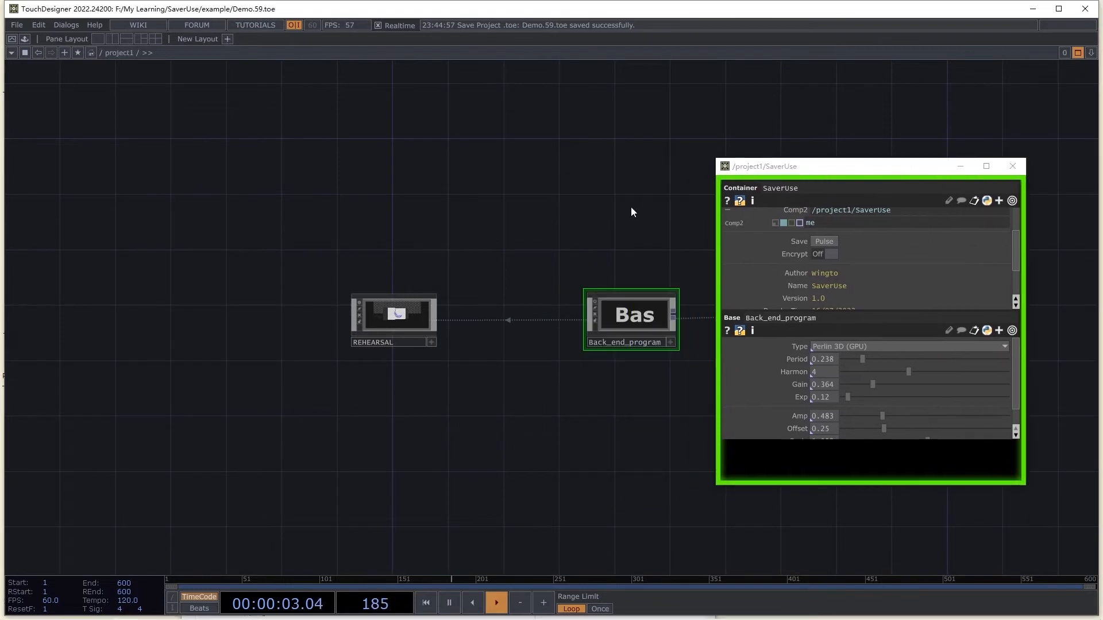
Step: Examine Back_end_program's External .tox setting on its Common parameter page and close the parameter window
{"action": "left_click_drag", "start_coordinate": [633, 206], "coordinate": [334, 251]}
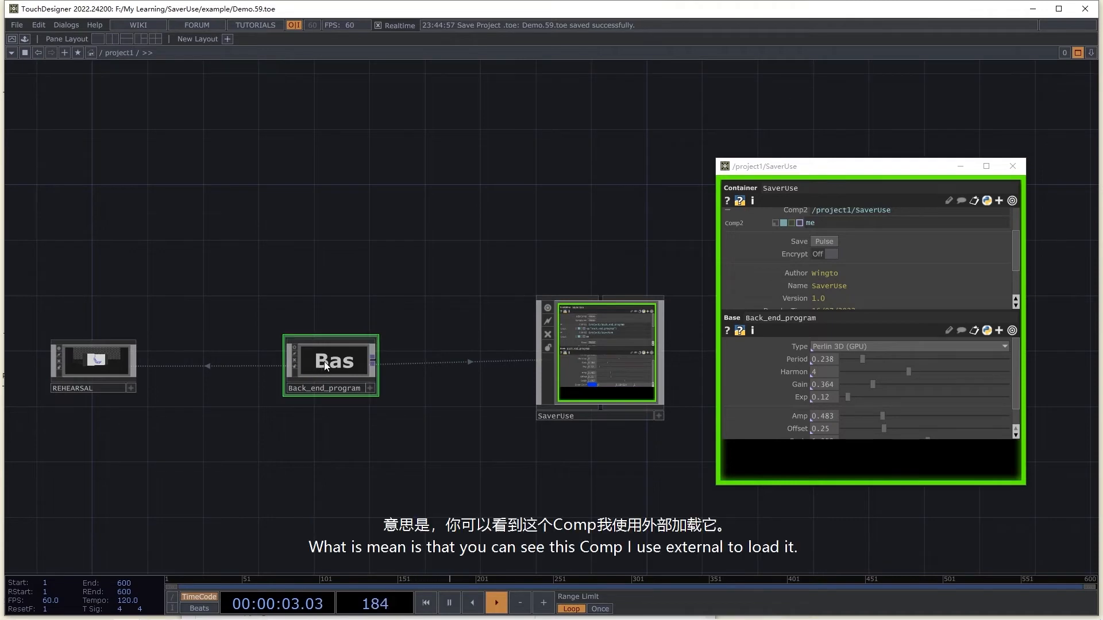
{"action": "scroll", "coordinate": [326, 366], "scroll_direction": "up", "scroll_amount": 2}
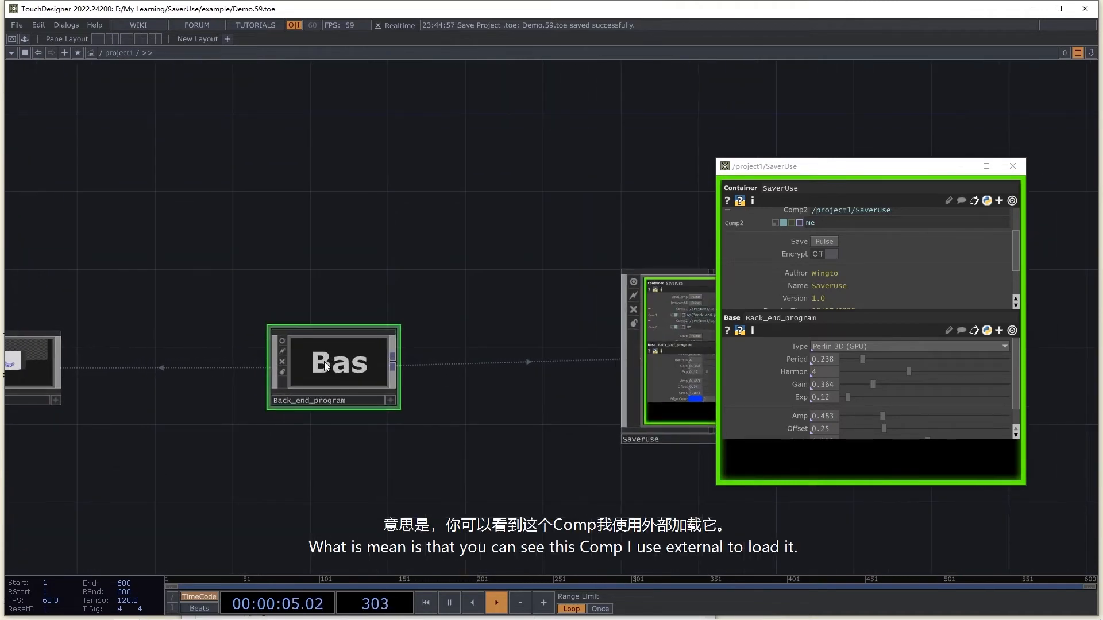
{"action": "right_click", "coordinate": [325, 365]}
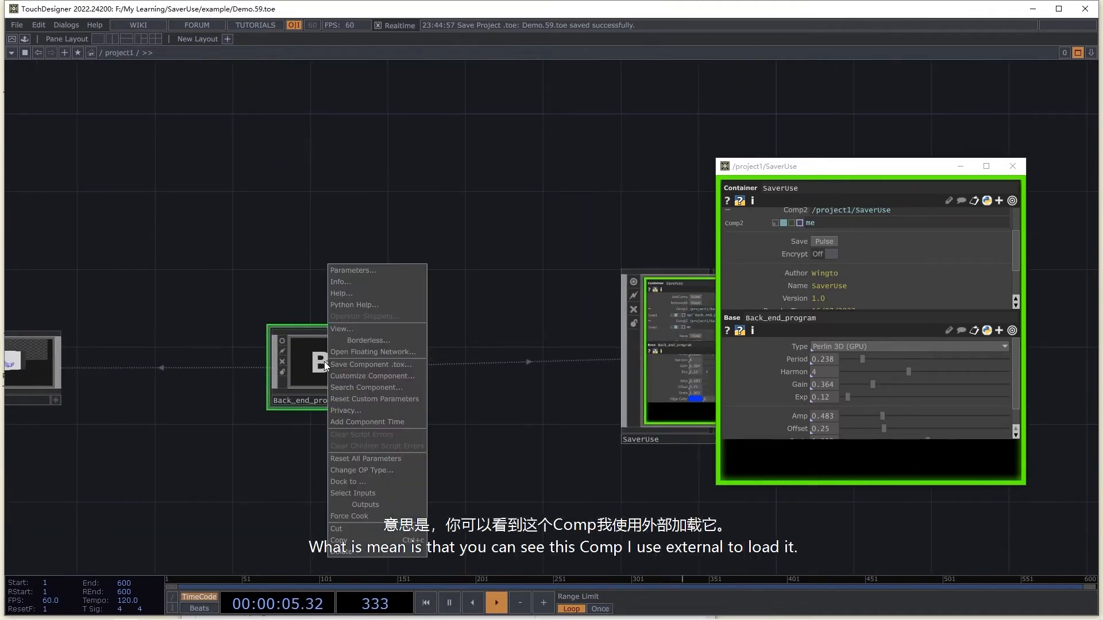
{"action": "left_click", "coordinate": [349, 268]}
{"action": "left_click", "coordinate": [314, 169]}
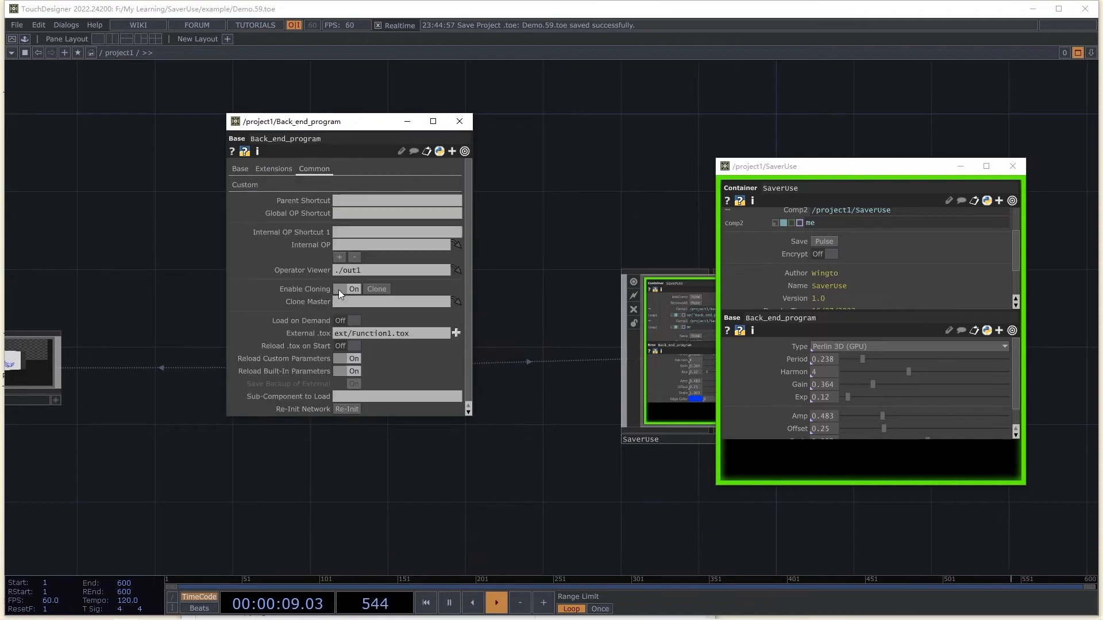
{"action": "left_click_drag", "start_coordinate": [429, 336], "coordinate": [288, 333]}
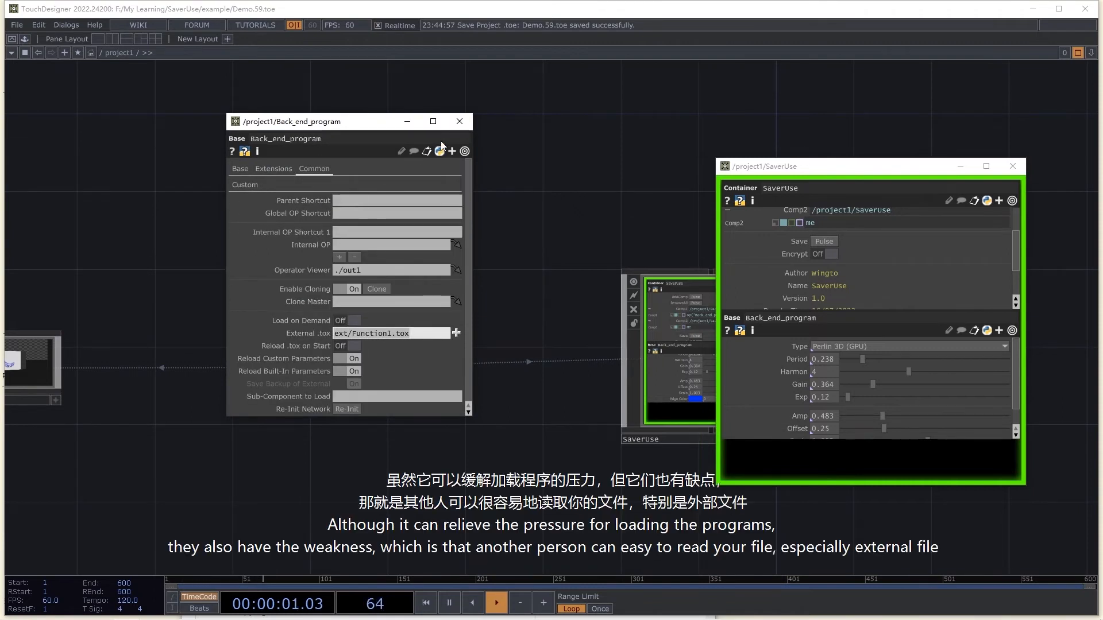
{"action": "left_click_drag", "start_coordinate": [378, 127], "coordinate": [203, 158]}
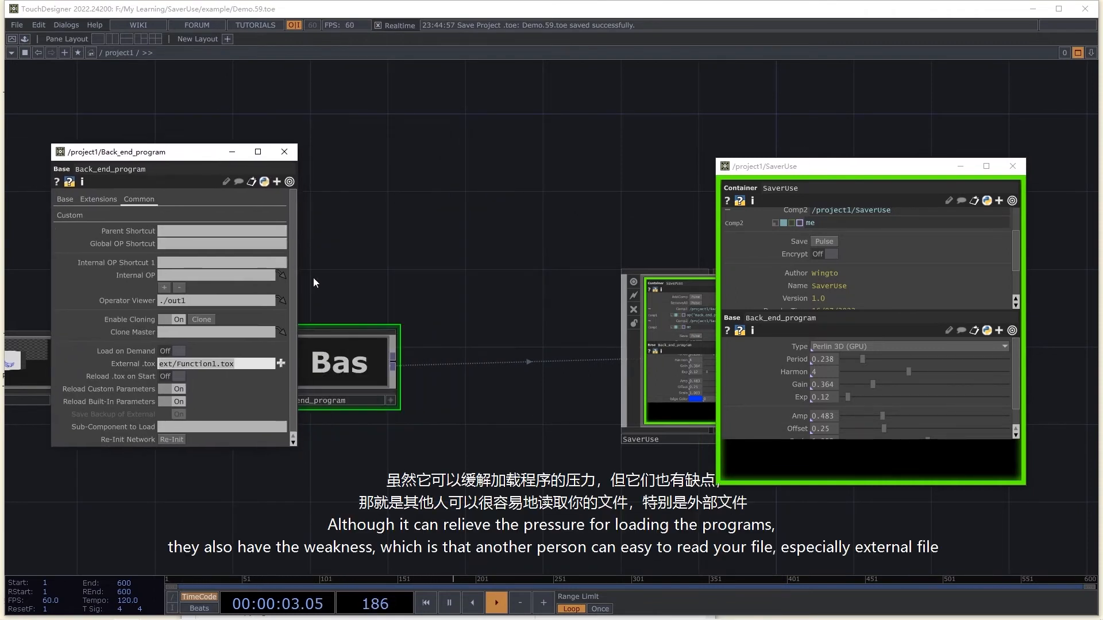
{"action": "left_click_drag", "start_coordinate": [337, 278], "coordinate": [426, 287]}
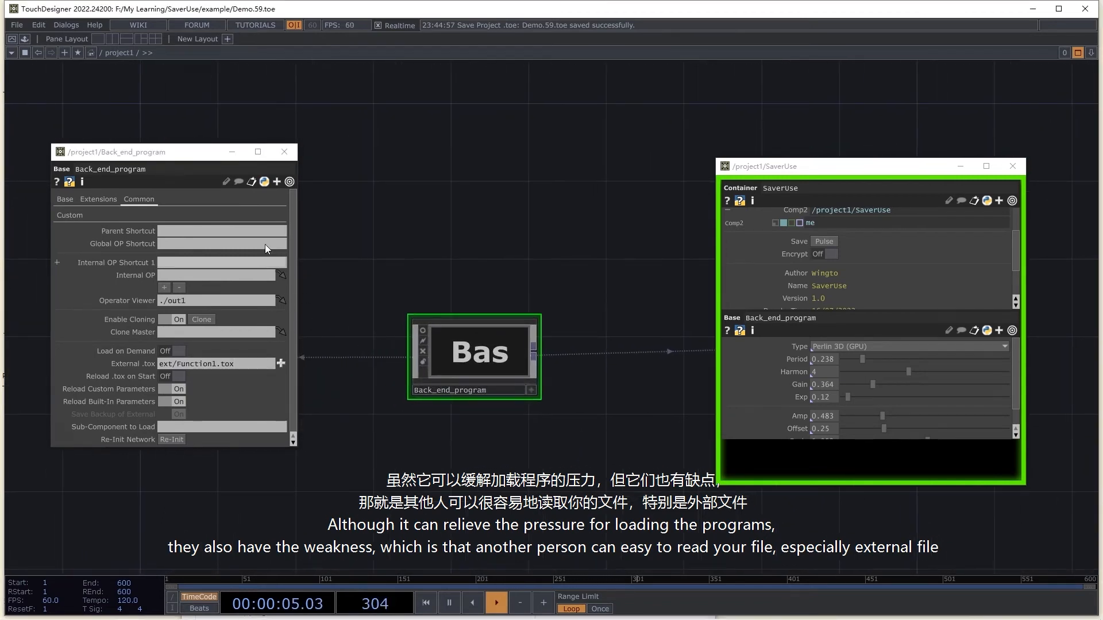
{"action": "left_click", "coordinate": [284, 152]}
Step: Turn the viewer of Back_end_program back on and check its image up close
{"action": "left_click_drag", "start_coordinate": [378, 308], "coordinate": [347, 310]}
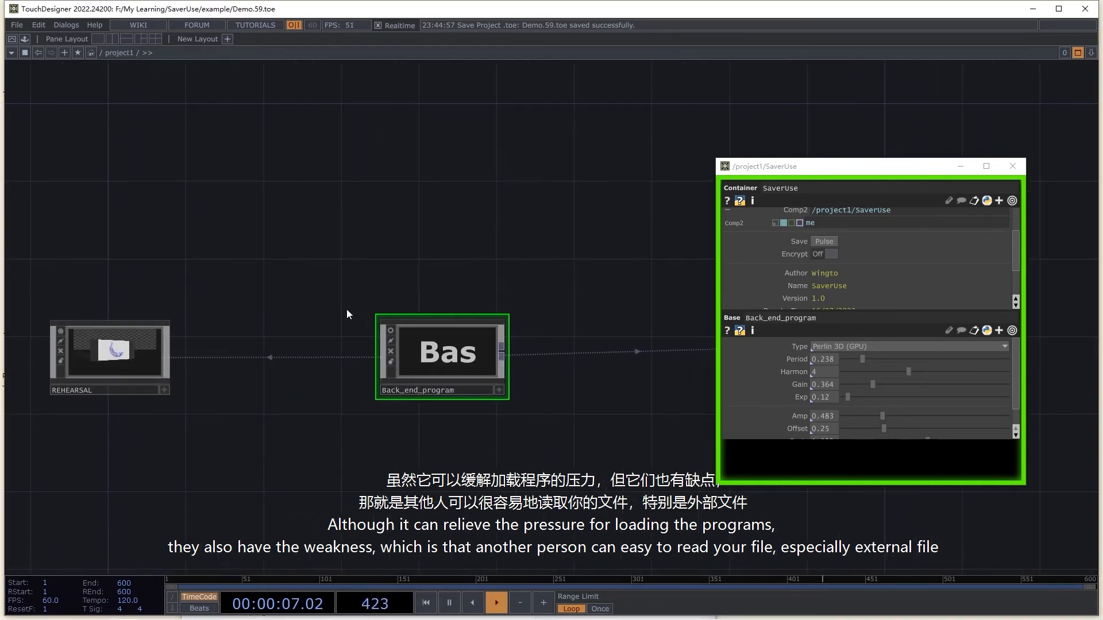
{"action": "left_click", "coordinate": [388, 329]}
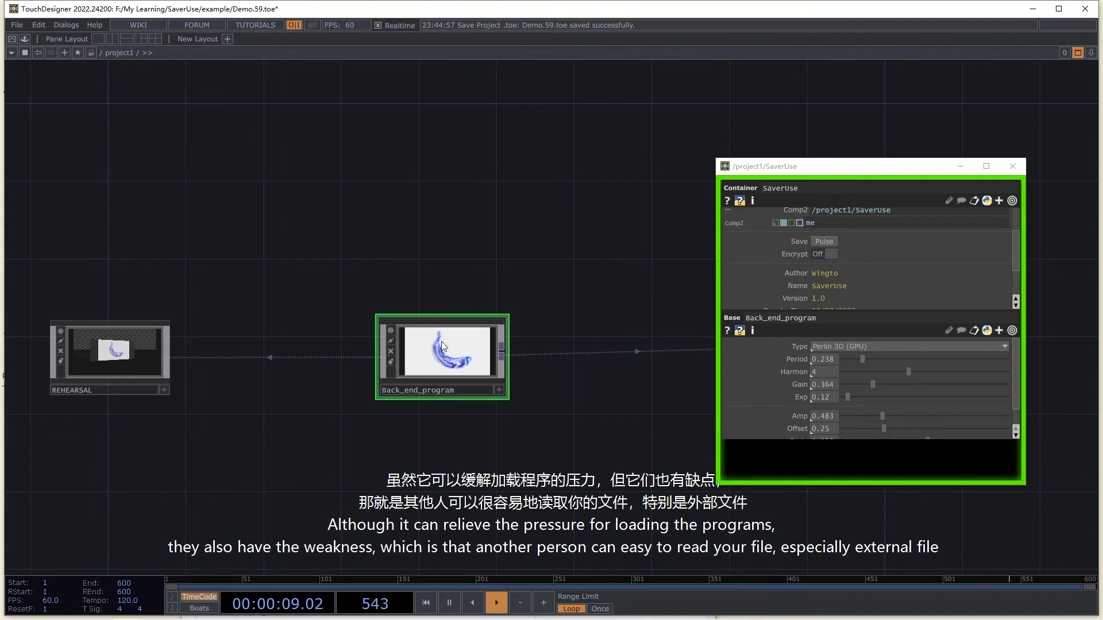
{"action": "scroll", "coordinate": [325, 287], "scroll_direction": "up", "scroll_amount": 2}
{"action": "scroll", "coordinate": [442, 399], "scroll_direction": "up", "scroll_amount": 2}
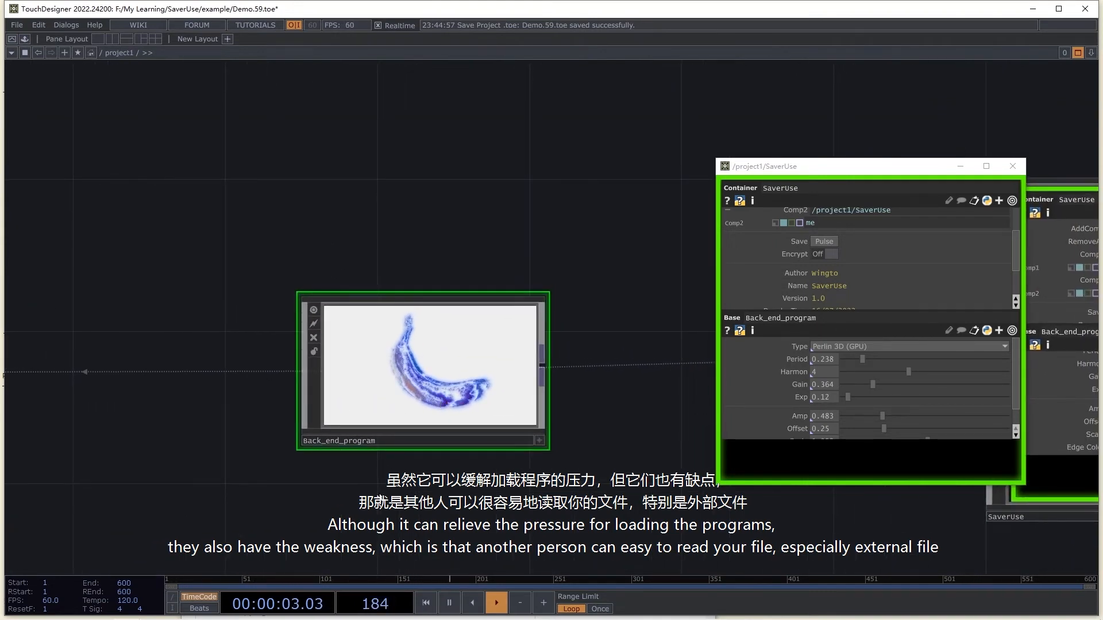
{"action": "left_click_drag", "start_coordinate": [379, 495], "coordinate": [379, 488]}
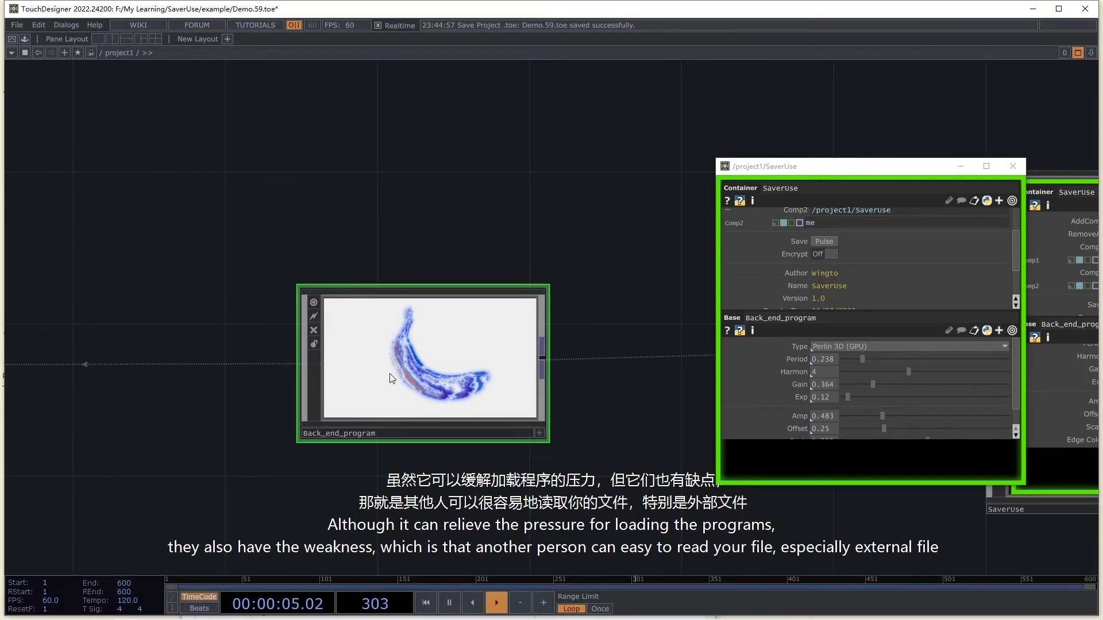
{"action": "scroll", "coordinate": [389, 373], "scroll_direction": "down", "scroll_amount": 4}
{"action": "left_click_drag", "start_coordinate": [360, 303], "coordinate": [347, 310]}
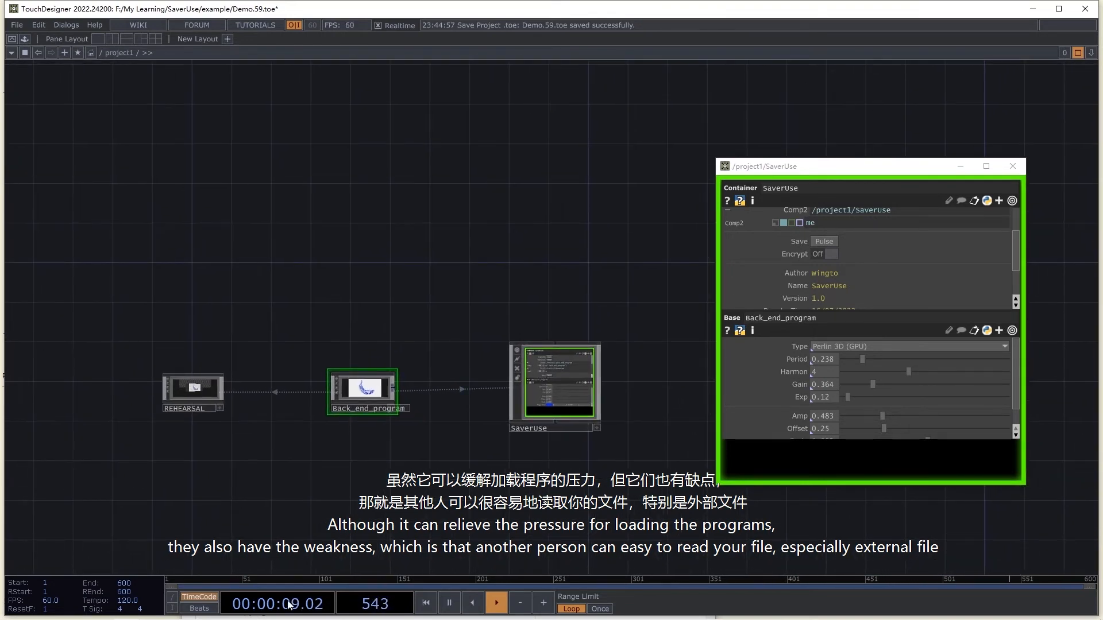
Step: Load Function1.tox from the example/ext folder in File Explorer into the project1 network
{"action": "left_click", "coordinate": [97, 610]}
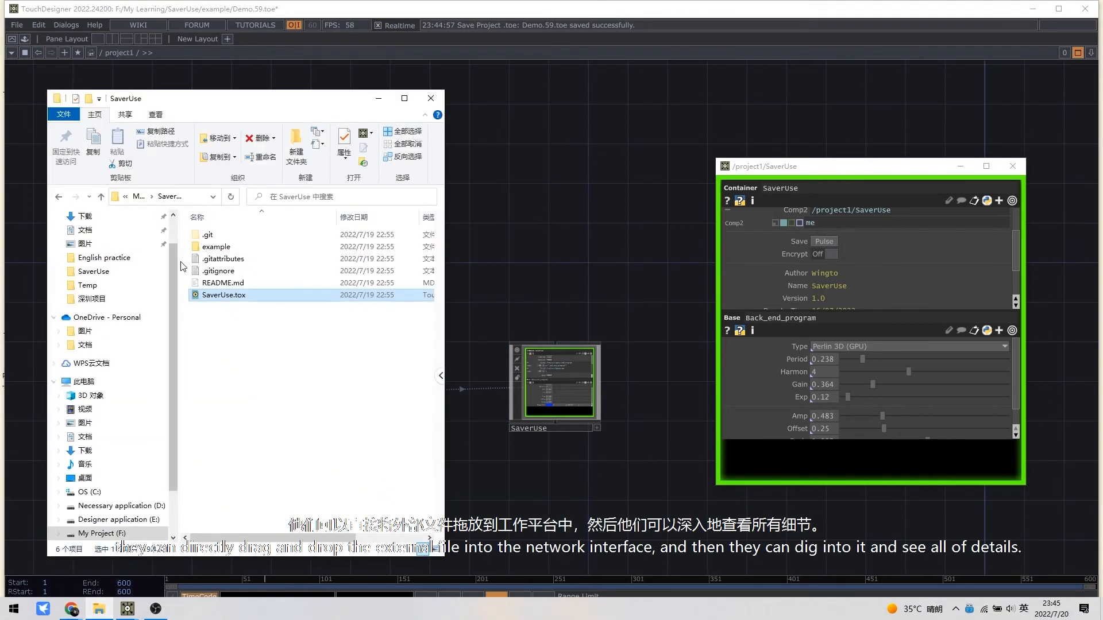
{"action": "double_click", "coordinate": [203, 247]}
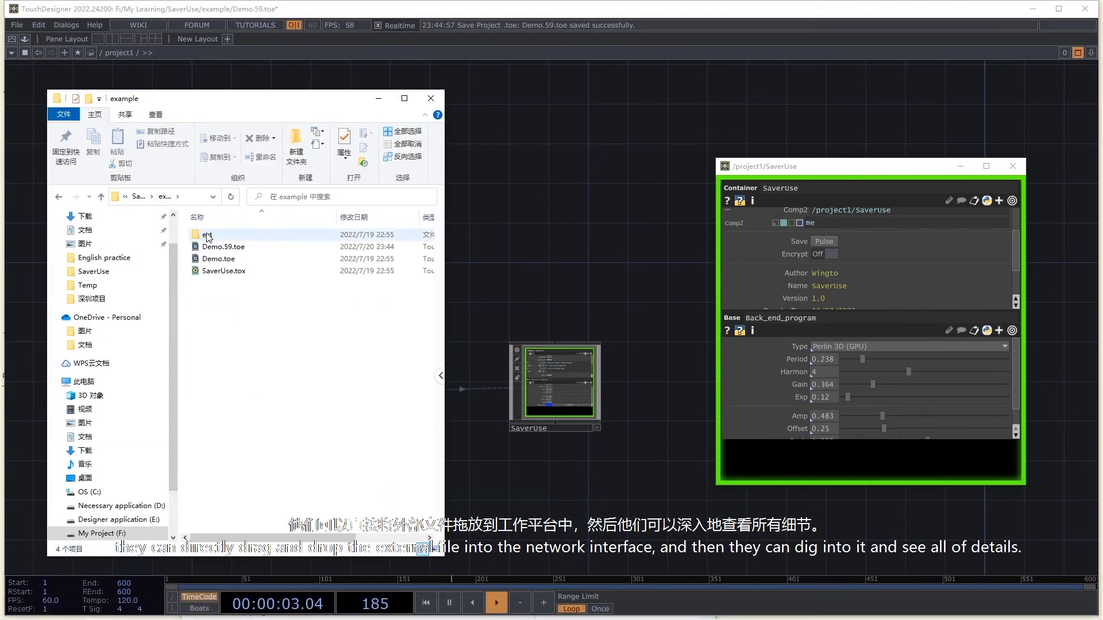
{"action": "double_click", "coordinate": [203, 234]}
{"action": "left_click", "coordinate": [232, 235]}
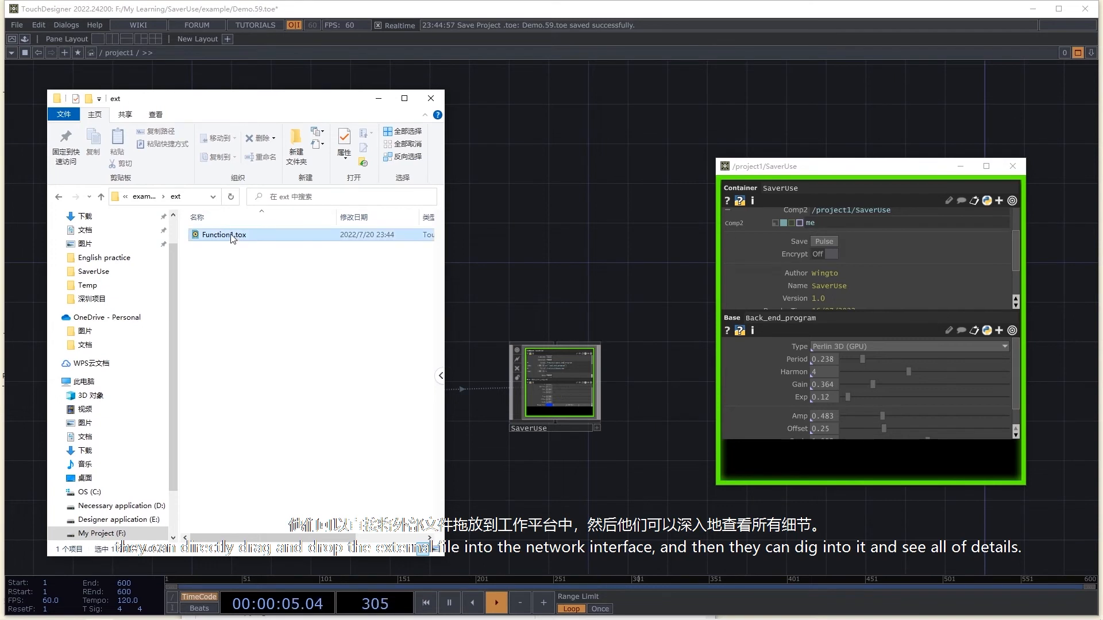
{"action": "left_click_drag", "start_coordinate": [232, 233], "coordinate": [521, 216]}
Step: Enter the loaded Back_end_program1 component and examine the operators inside it
{"action": "left_click_drag", "start_coordinate": [496, 181], "coordinate": [487, 204]}
{"action": "left_click_drag", "start_coordinate": [491, 147], "coordinate": [429, 165]}
{"action": "scroll", "coordinate": [429, 166], "scroll_direction": "up", "scroll_amount": 4}
{"action": "scroll", "coordinate": [432, 322], "scroll_direction": "up", "scroll_amount": 3}
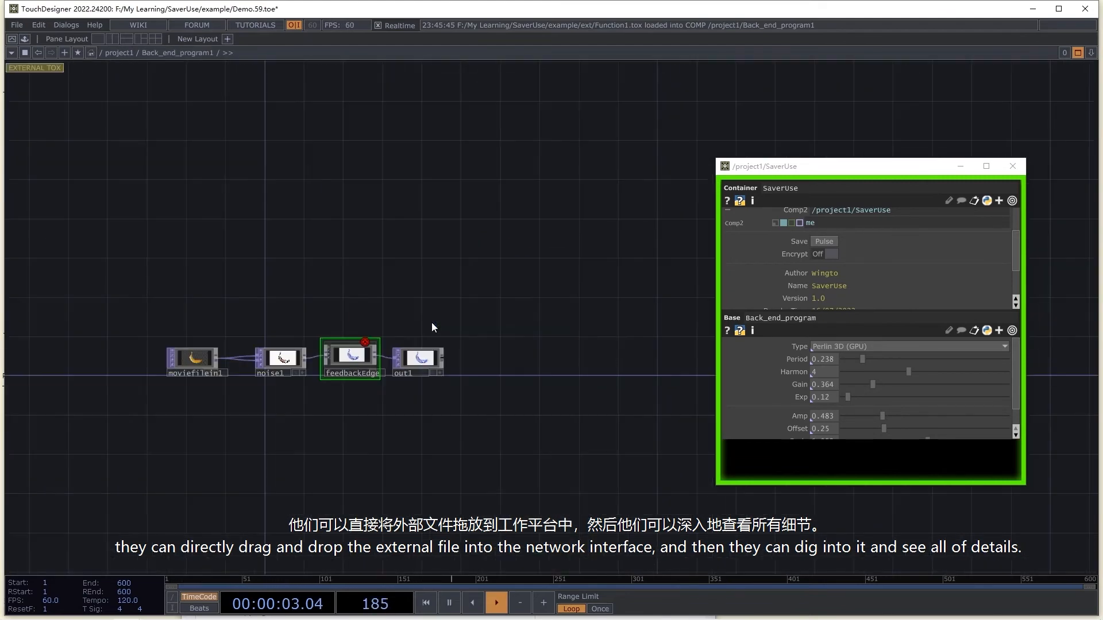
{"action": "scroll", "coordinate": [296, 319], "scroll_direction": "up", "scroll_amount": 2}
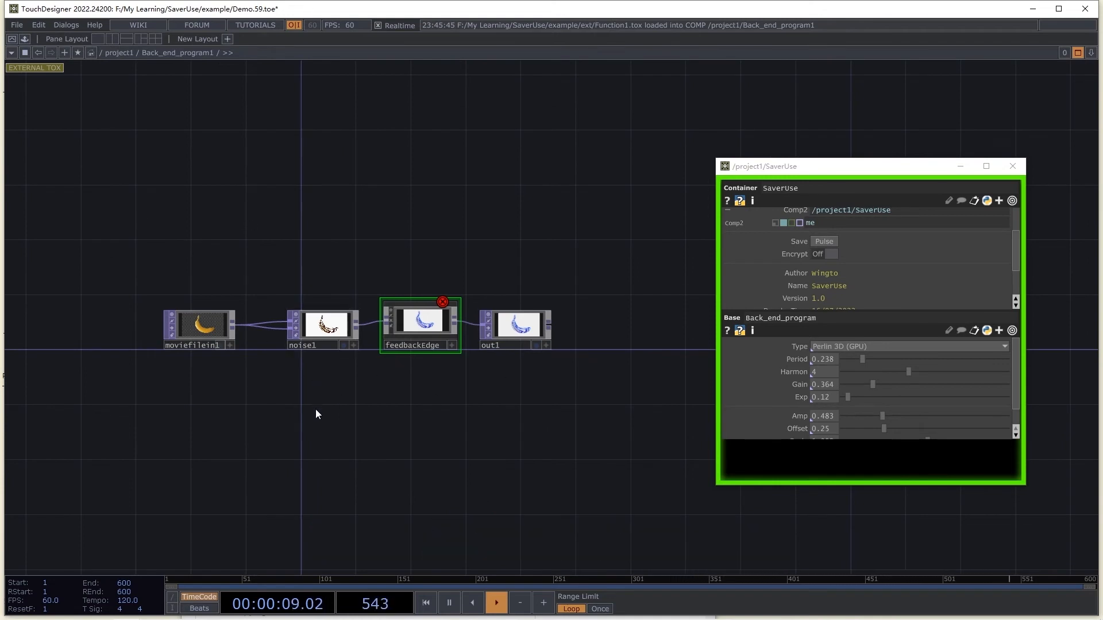
Step: Leave Back_end_program1 and delete it from the project1 network
{"action": "scroll", "coordinate": [316, 409], "scroll_direction": "down", "scroll_amount": 3}
{"action": "left_click_drag", "start_coordinate": [357, 418], "coordinate": [292, 353]}
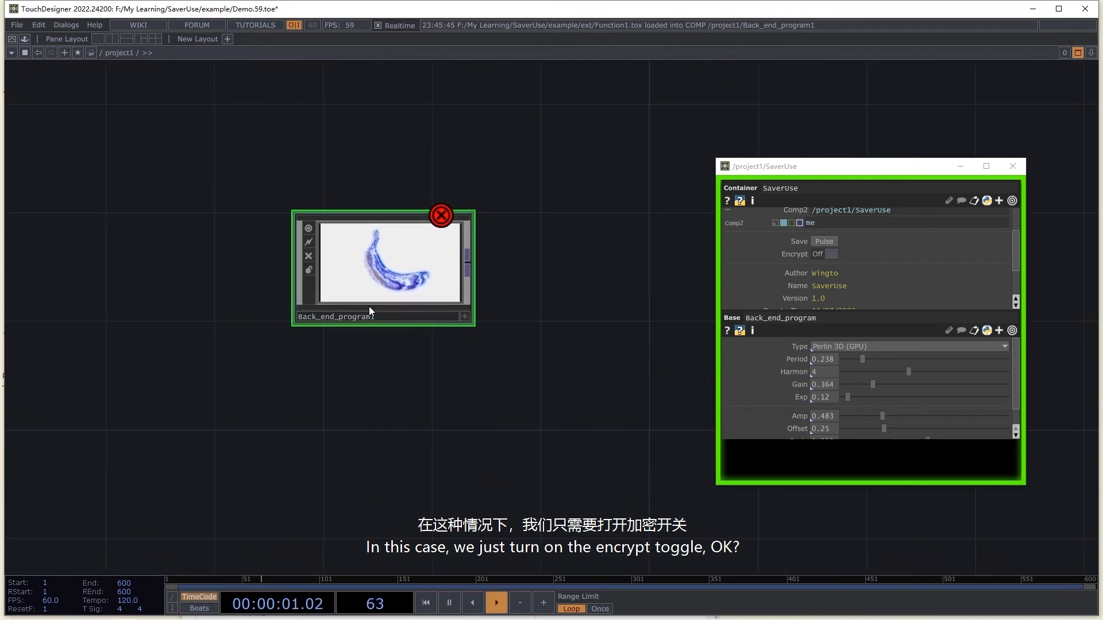
{"action": "key", "text": "Delete"}
Step: Turn on SaverUse's Encrypt option
{"action": "key", "text": "h"}
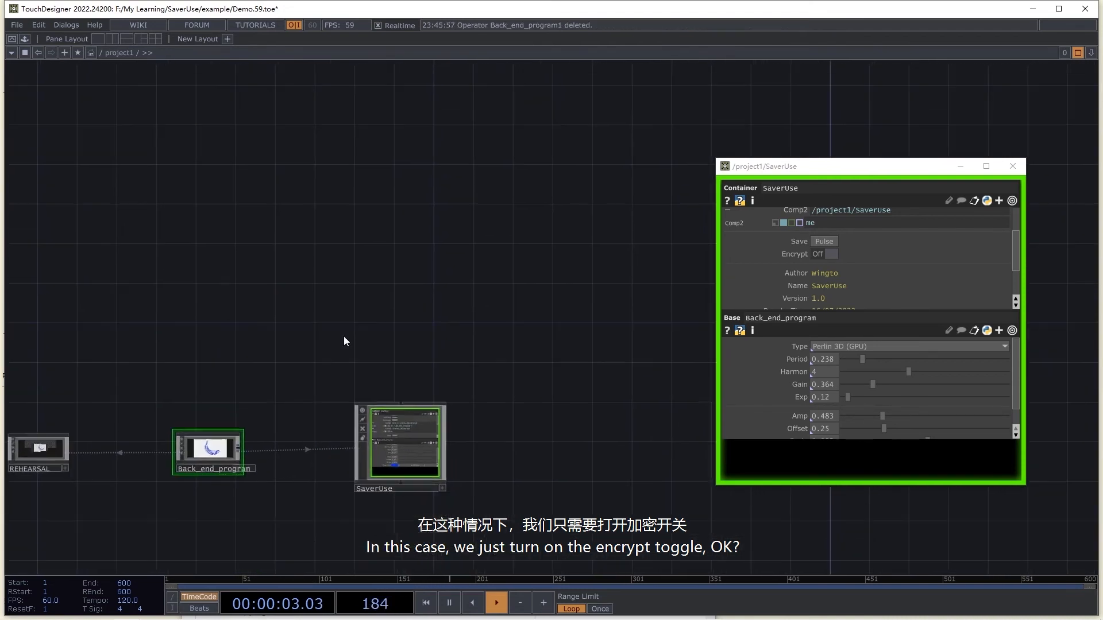
{"action": "left_click", "coordinate": [817, 254]}
{"action": "left_click_drag", "start_coordinate": [573, 299], "coordinate": [632, 293]}
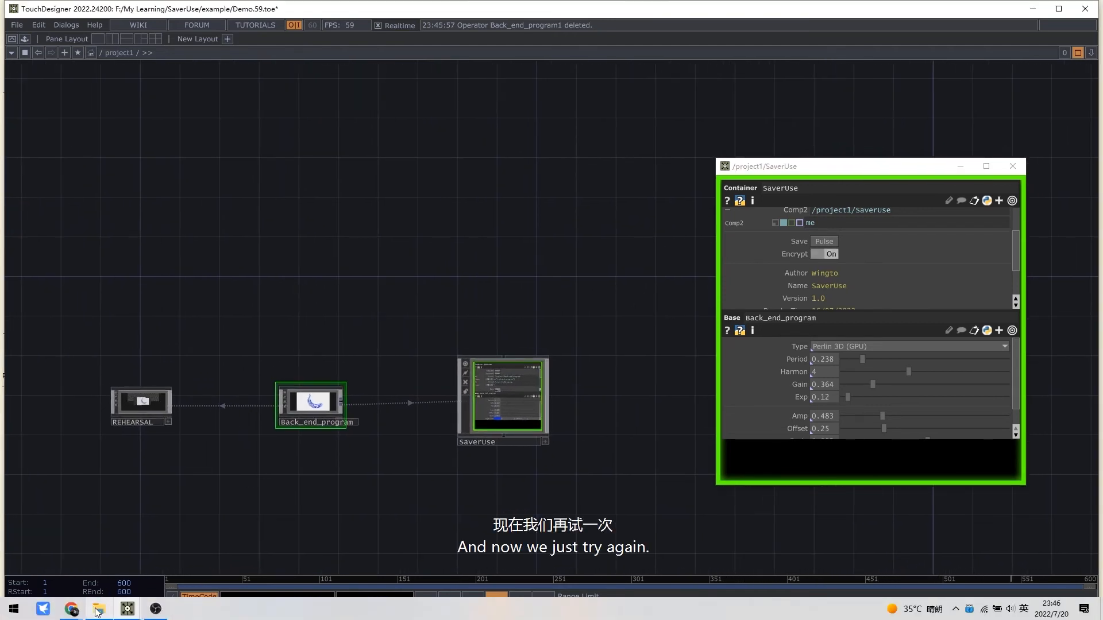
Step: Try to load the external Function1.tox into the project1 network again from File Explorer and dismiss the message
{"action": "left_click", "coordinate": [99, 609]}
{"action": "left_click_drag", "start_coordinate": [474, 239], "coordinate": [473, 238]}
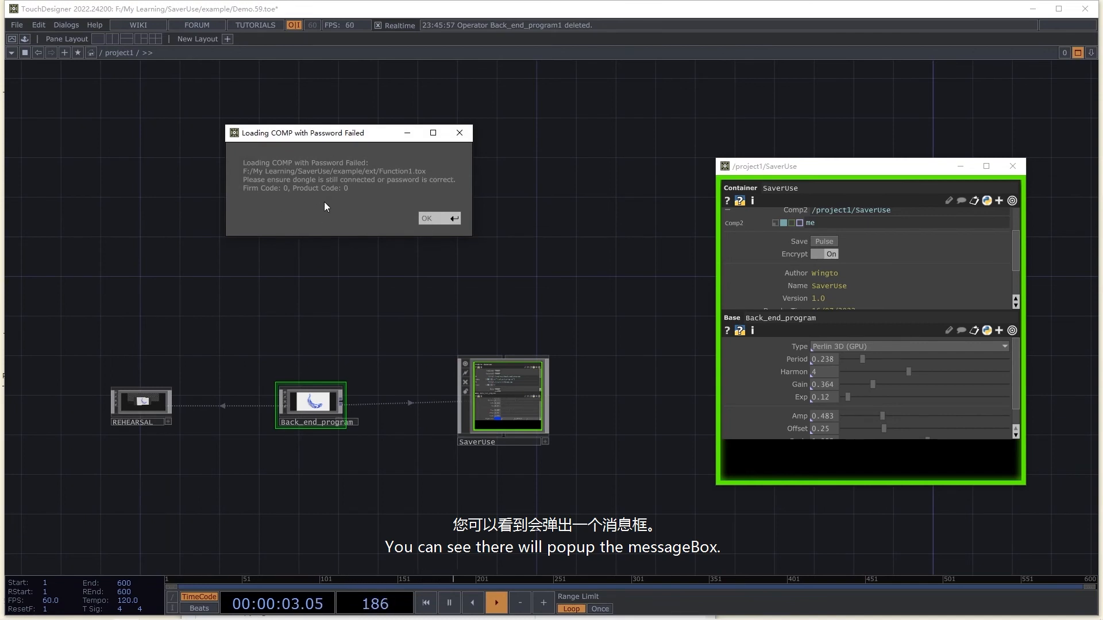
{"action": "left_click", "coordinate": [430, 220]}
{"action": "left_click", "coordinate": [515, 278]}
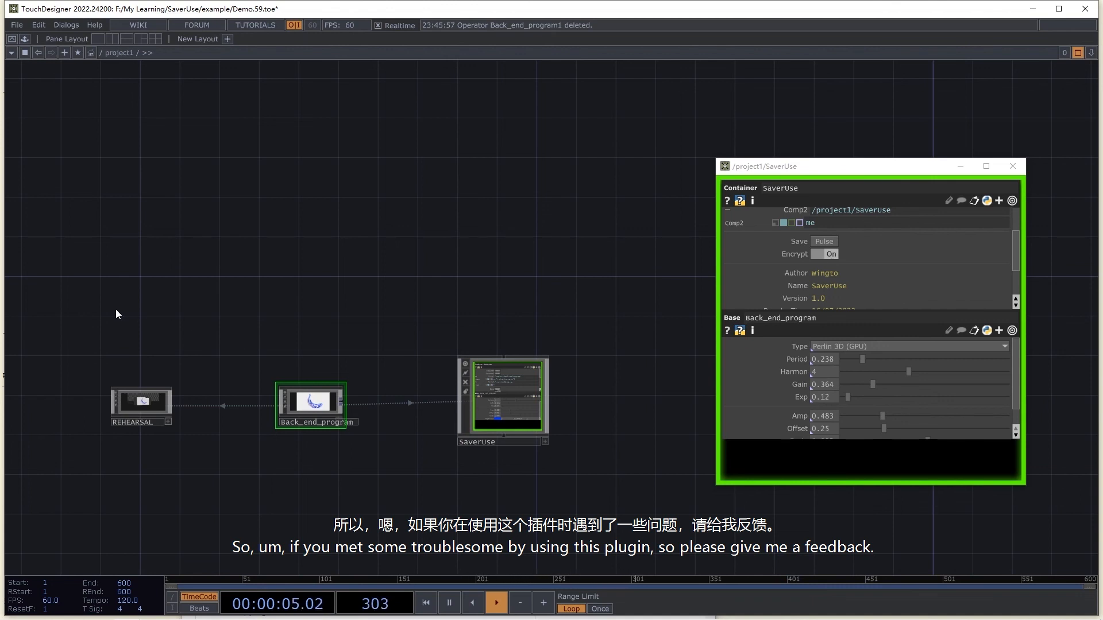
{"action": "scroll", "coordinate": [116, 309], "scroll_direction": "up", "scroll_amount": 3}
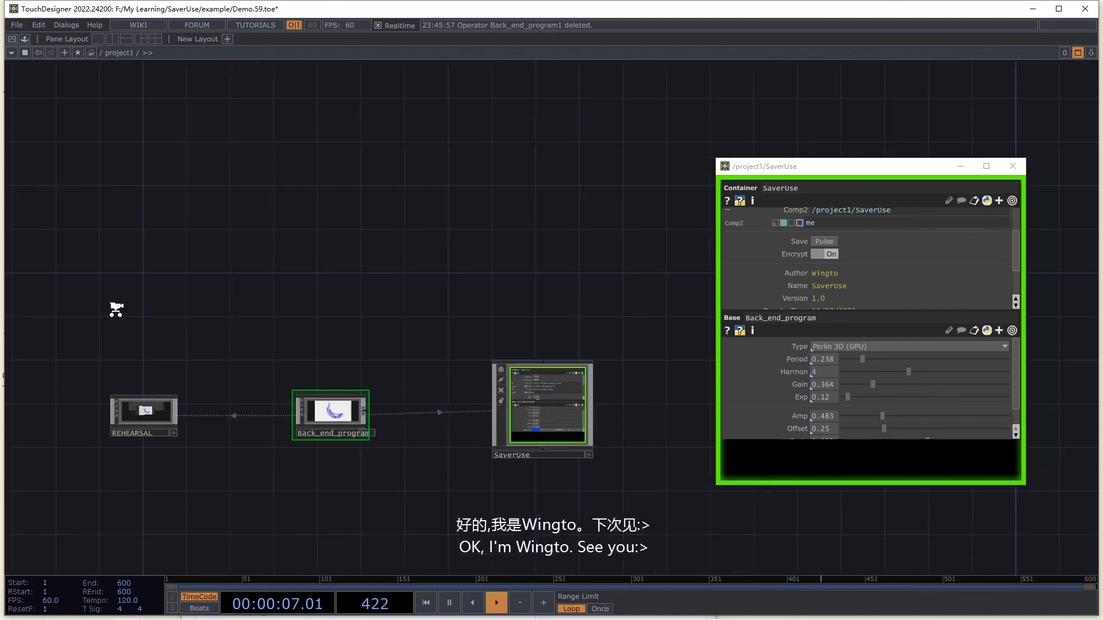